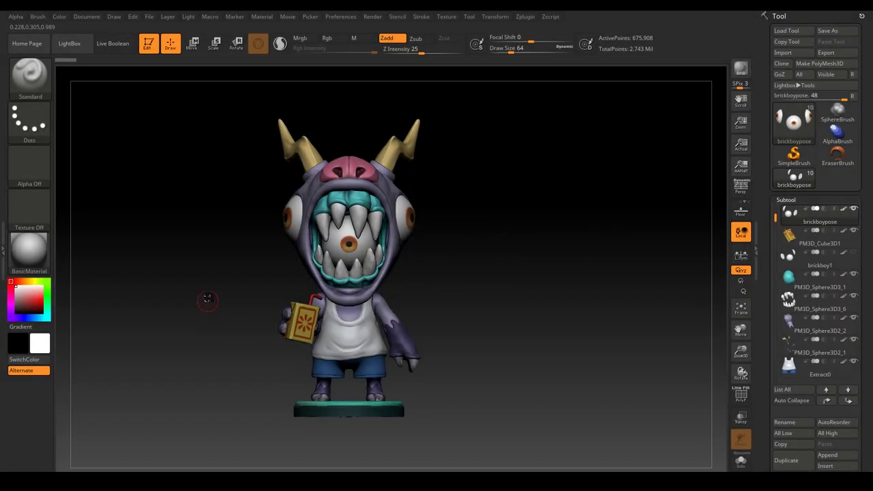
Orbit the monster model to inspect it from the front, sides and back
{"action": "mouse_move", "coordinate": [168, 301]}
{"action": "left_mouse_down"}
{"action": "mouse_move", "coordinate": [164, 328]}
{"action": "mouse_move", "coordinate": [294, 292]}
{"action": "mouse_move", "coordinate": [163, 339]}
{"action": "mouse_move", "coordinate": [148, 334]}
{"action": "left_mouse_up"}
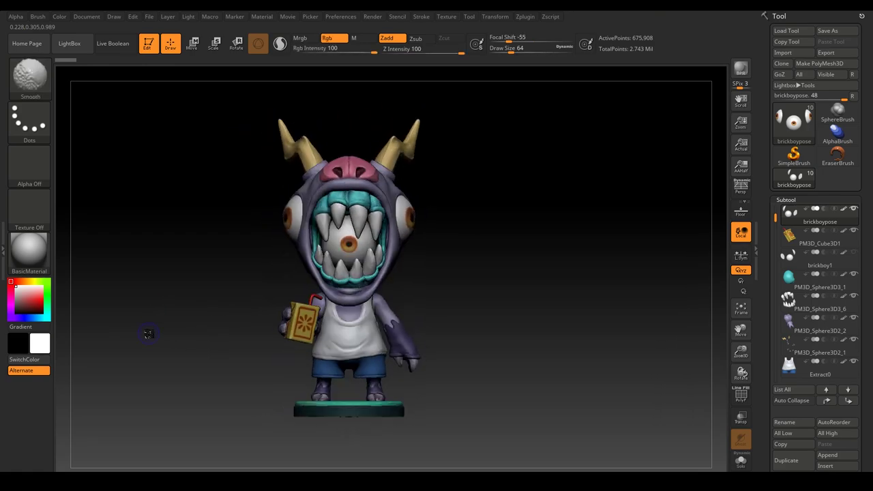
{"action": "mouse_move", "coordinate": [186, 261]}
{"action": "left_mouse_down"}
{"action": "mouse_move", "coordinate": [184, 286]}
{"action": "mouse_move", "coordinate": [163, 274]}
{"action": "left_mouse_up"}
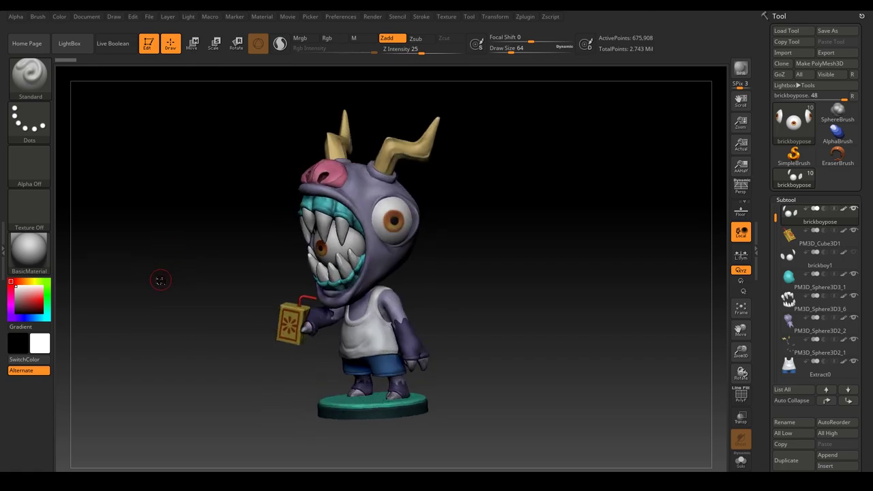
{"action": "left_click_drag", "start_coordinate": [160, 280], "coordinate": [193, 264]}
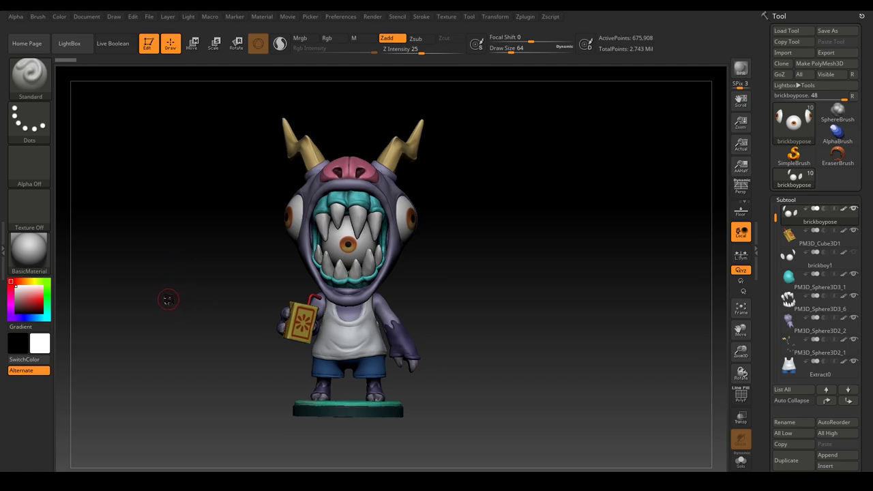
{"action": "mouse_move", "coordinate": [159, 303]}
{"action": "left_mouse_down"}
{"action": "mouse_move", "coordinate": [185, 326]}
{"action": "mouse_move", "coordinate": [243, 302]}
{"action": "mouse_move", "coordinate": [225, 297]}
{"action": "left_mouse_up"}
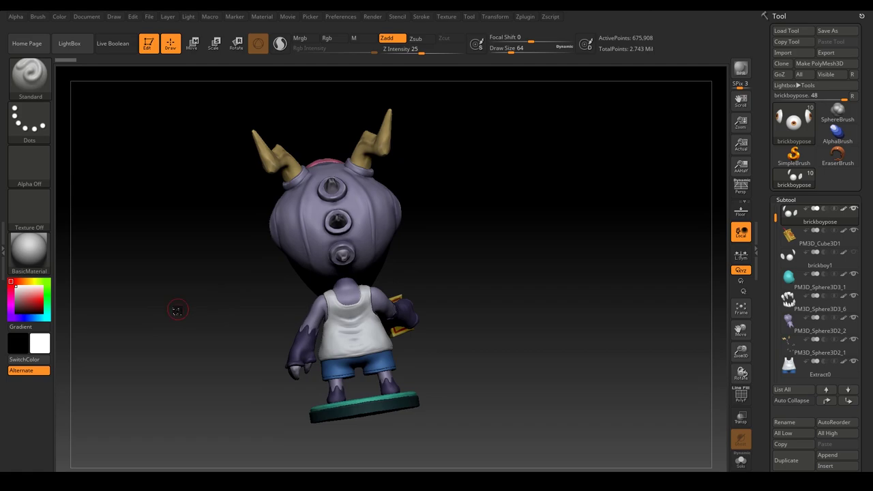
{"action": "mouse_move", "coordinate": [170, 317]}
{"action": "left_mouse_down"}
{"action": "mouse_move", "coordinate": [242, 293]}
{"action": "mouse_move", "coordinate": [234, 282]}
{"action": "left_mouse_up"}
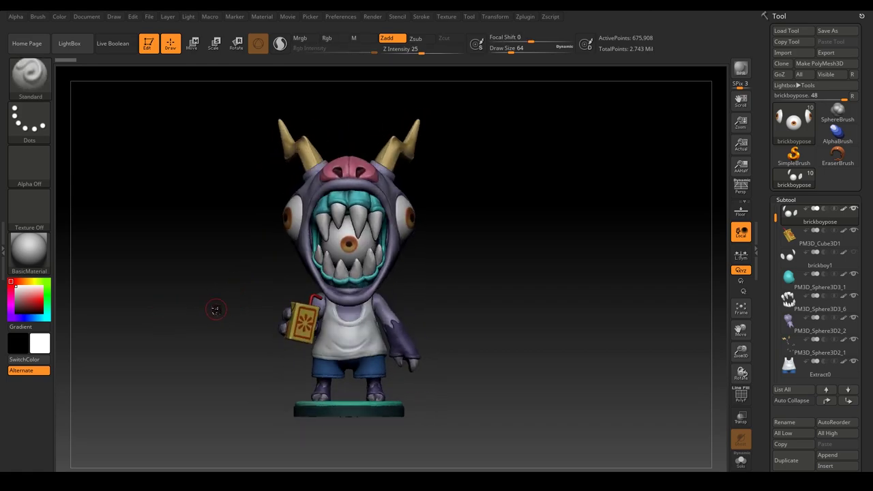
{"action": "mouse_move", "coordinate": [198, 296]}
{"action": "left_mouse_down"}
{"action": "mouse_move", "coordinate": [181, 316]}
{"action": "mouse_move", "coordinate": [165, 304]}
{"action": "mouse_move", "coordinate": [183, 308]}
{"action": "mouse_move", "coordinate": [217, 292]}
{"action": "mouse_move", "coordinate": [185, 318]}
{"action": "mouse_move", "coordinate": [161, 296]}
{"action": "left_mouse_up"}
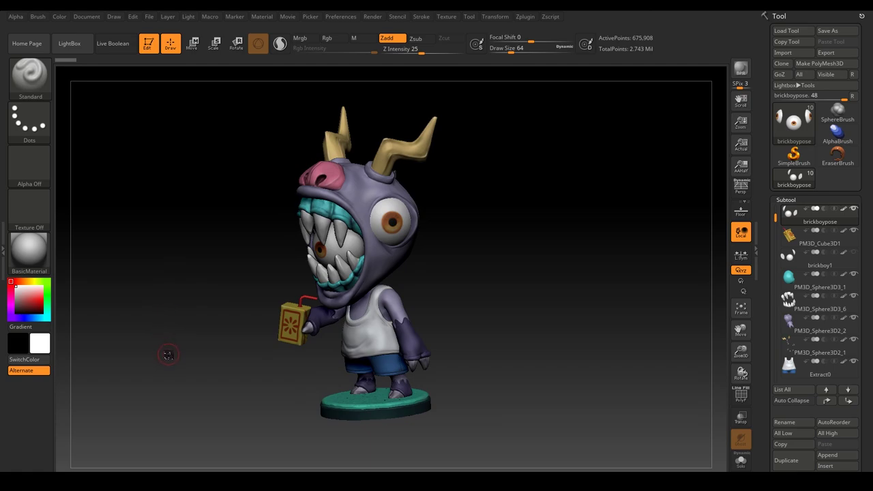
{"action": "mouse_move", "coordinate": [156, 359]}
{"action": "left_mouse_down"}
{"action": "mouse_move", "coordinate": [166, 375]}
{"action": "mouse_move", "coordinate": [189, 366]}
{"action": "mouse_move", "coordinate": [230, 316]}
{"action": "left_mouse_up"}
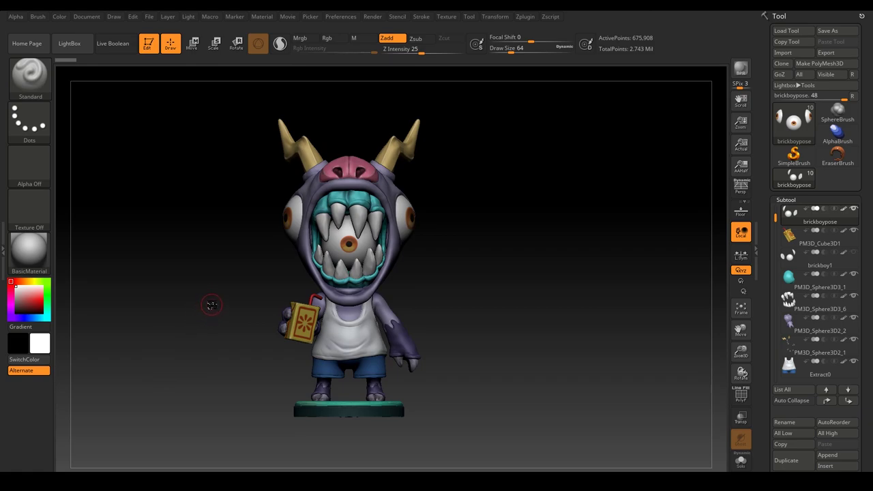
{"action": "mouse_move", "coordinate": [212, 269]}
{"action": "left_mouse_down"}
{"action": "mouse_move", "coordinate": [170, 296]}
{"action": "mouse_move", "coordinate": [141, 286]}
{"action": "mouse_move", "coordinate": [182, 288]}
{"action": "mouse_move", "coordinate": [157, 286]}
{"action": "left_mouse_up"}
Delete the BRICKDEF and brickboy1 subtools, confirming each deletion with OK
{"action": "left_click_drag", "start_coordinate": [775, 216], "coordinate": [775, 202]}
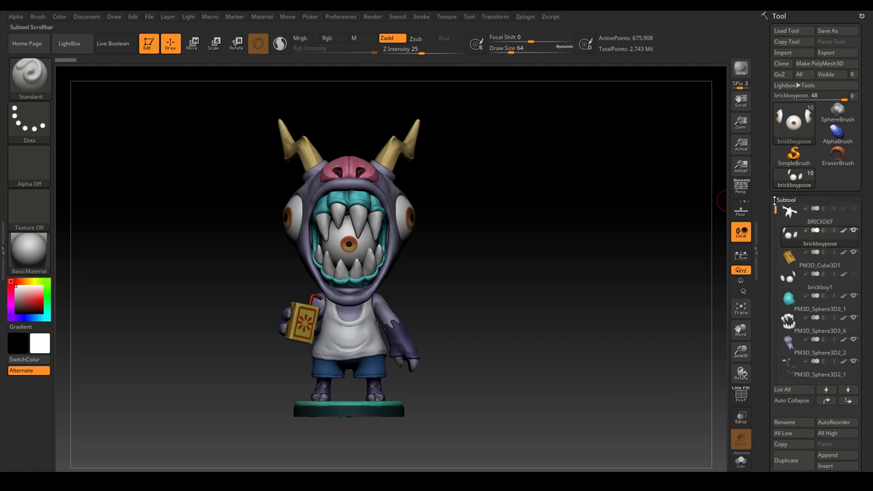
{"action": "left_click", "coordinate": [795, 218]}
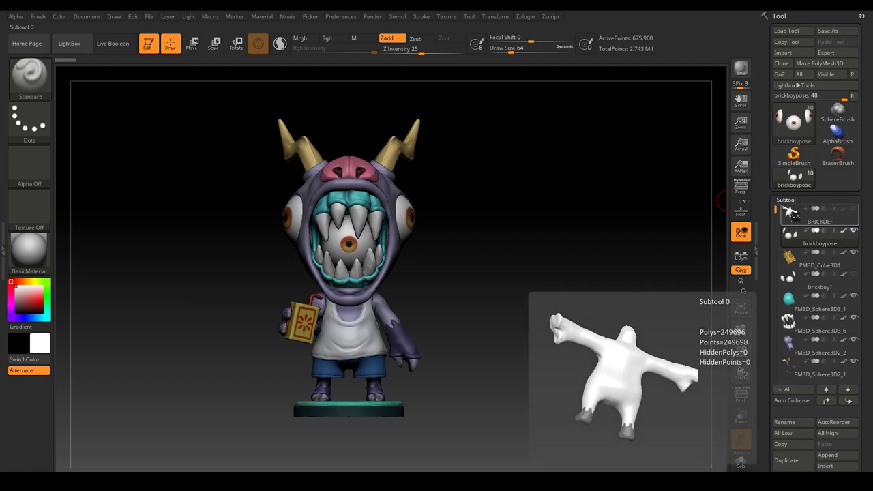
{"action": "left_click", "coordinate": [791, 214]}
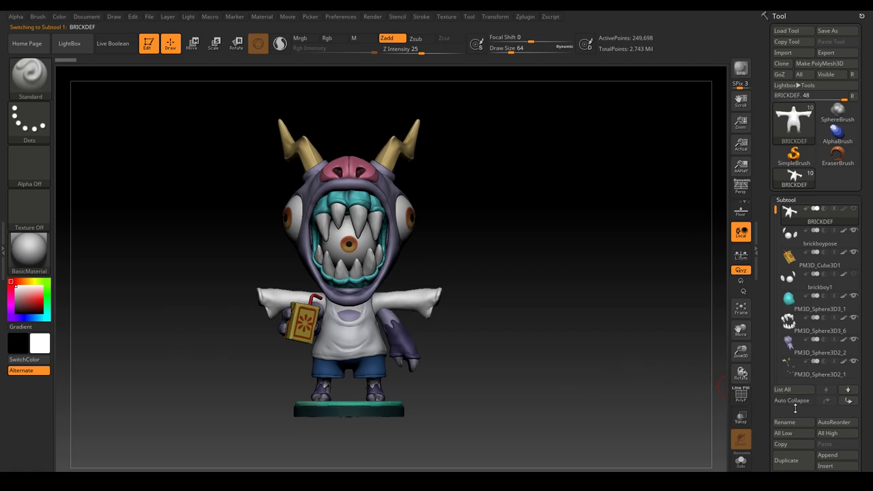
{"action": "scroll", "coordinate": [854, 428], "scroll_direction": "down", "scroll_amount": 1}
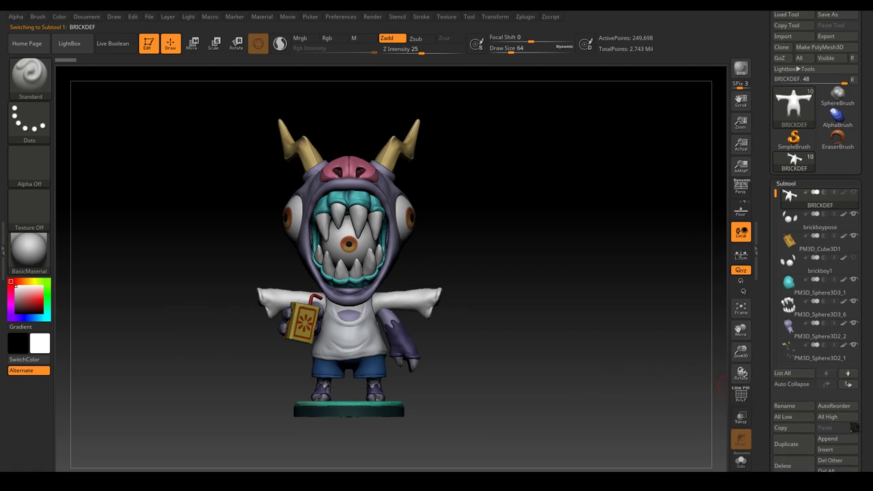
{"action": "left_click", "coordinate": [786, 467]}
{"action": "key", "text": "Return"}
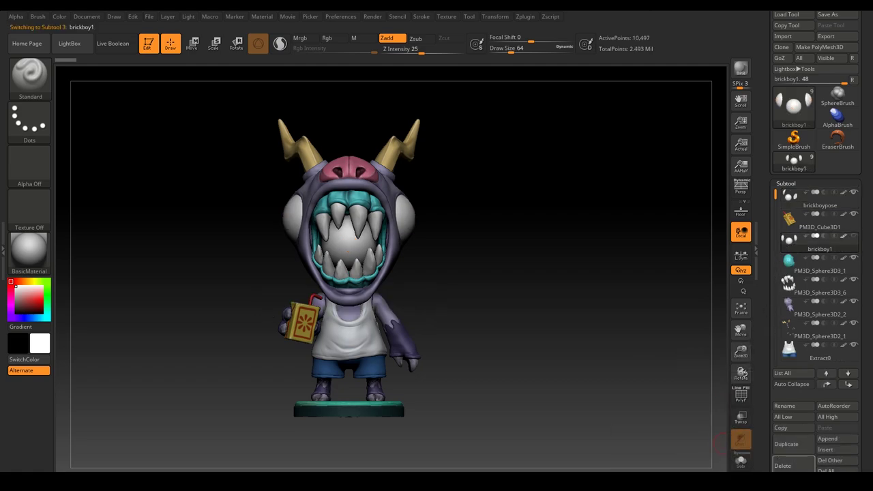
{"action": "left_click", "coordinate": [784, 466]}
{"action": "key", "text": "Return"}
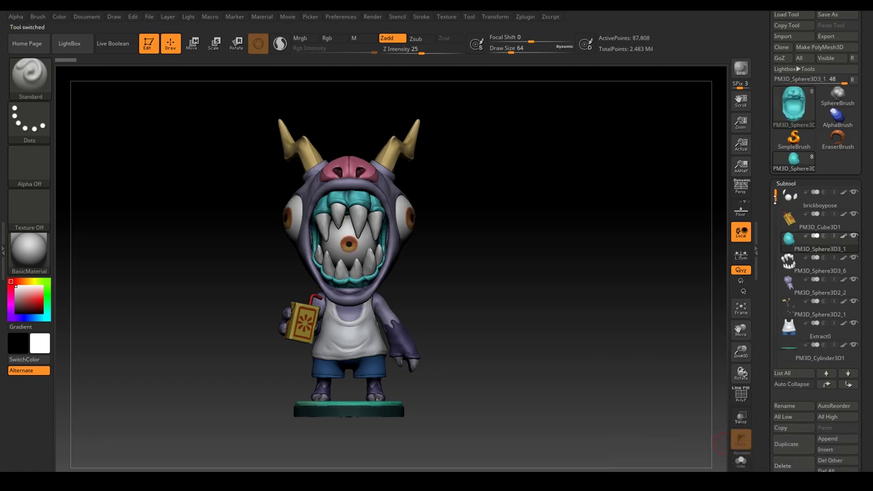
Scroll through the Subtool list to review the remaining eight subtools
{"action": "mouse_move", "coordinate": [776, 204]}
{"action": "left_mouse_down"}
{"action": "mouse_move", "coordinate": [775, 222]}
{"action": "mouse_move", "coordinate": [774, 200]}
{"action": "left_mouse_up"}
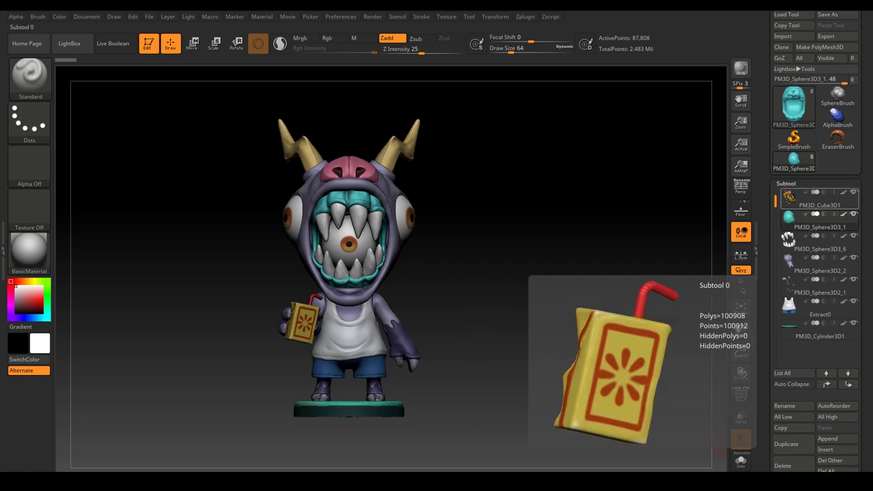
{"action": "mouse_move", "coordinate": [775, 200]}
{"action": "left_mouse_down"}
{"action": "mouse_move", "coordinate": [775, 186]}
{"action": "mouse_move", "coordinate": [775, 205]}
{"action": "left_mouse_up"}
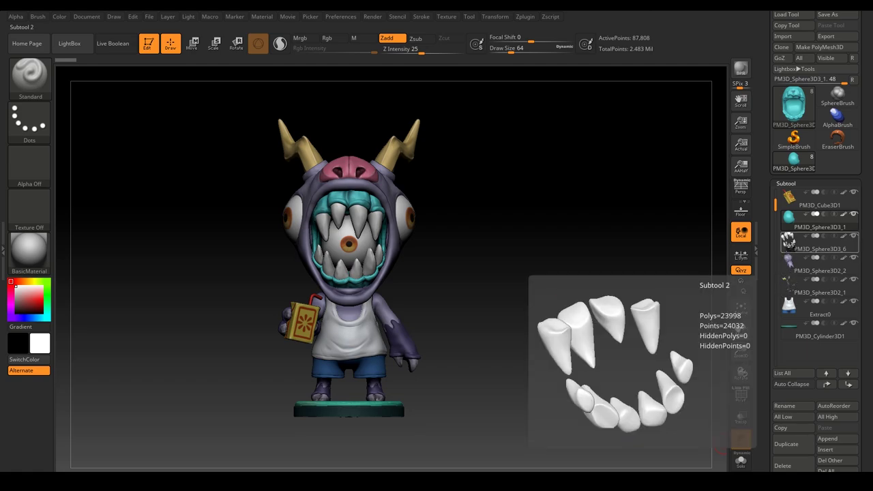
{"action": "left_click_drag", "start_coordinate": [775, 205], "coordinate": [775, 196]}
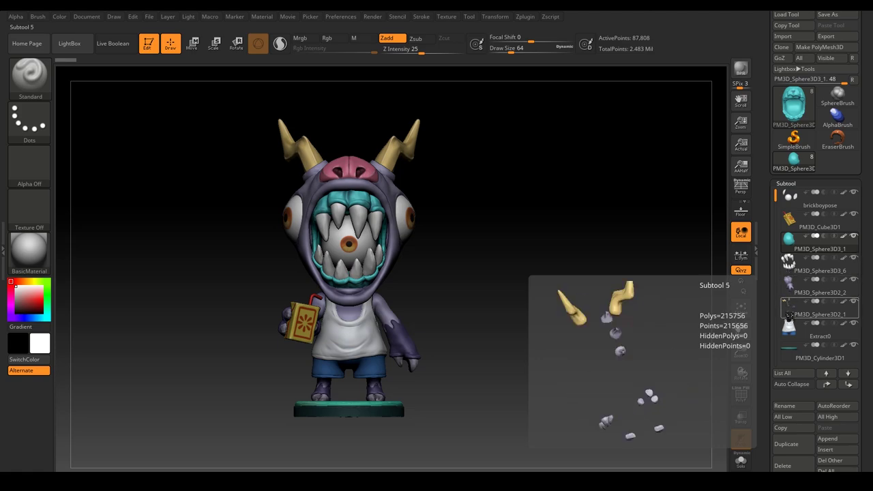
Make PM3D_Sphere3D2_1 active and show it alone with PolyF and Solo on
{"action": "left_click", "coordinate": [791, 309]}
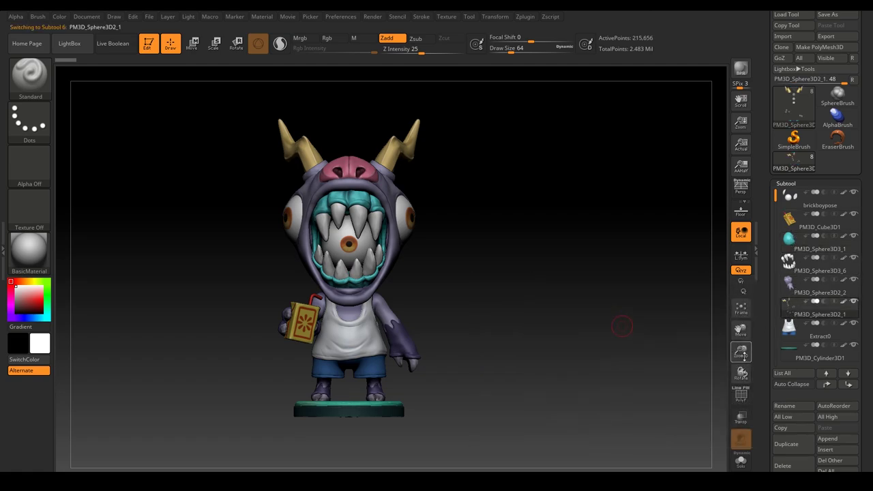
{"action": "left_click", "coordinate": [742, 396]}
{"action": "mouse_move", "coordinate": [623, 317]}
{"action": "left_mouse_down"}
{"action": "mouse_move", "coordinate": [544, 324]}
{"action": "mouse_move", "coordinate": [581, 323]}
{"action": "left_mouse_up"}
{"action": "left_click", "coordinate": [742, 461]}
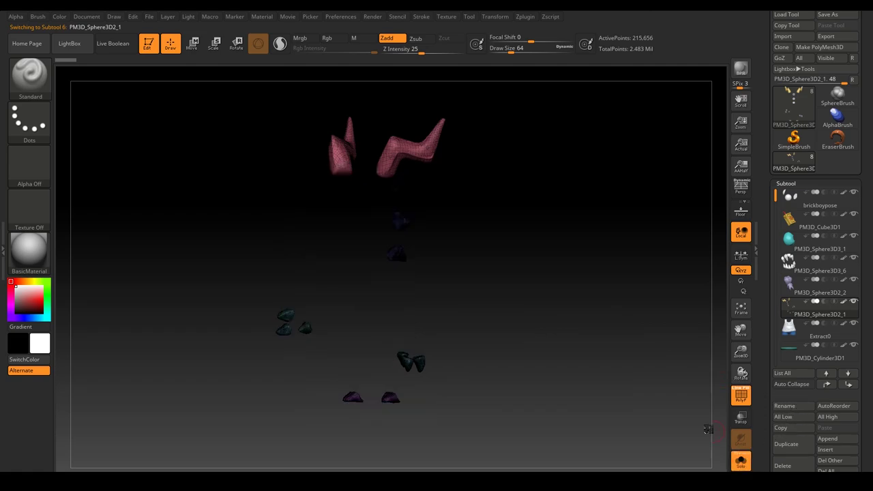
{"action": "left_click_drag", "start_coordinate": [580, 391], "coordinate": [598, 382]}
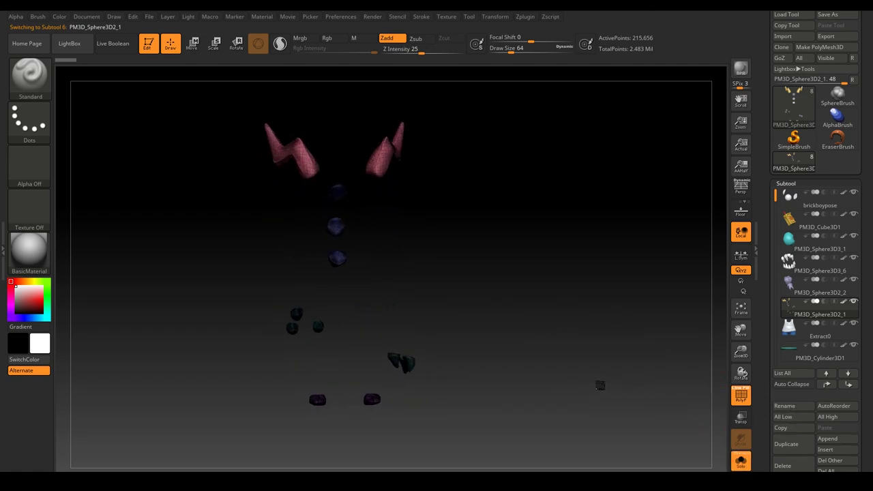
Set the canvas background to light pinkish grey via Document > Back, then reframe the parts
{"action": "left_click", "coordinate": [114, 17]}
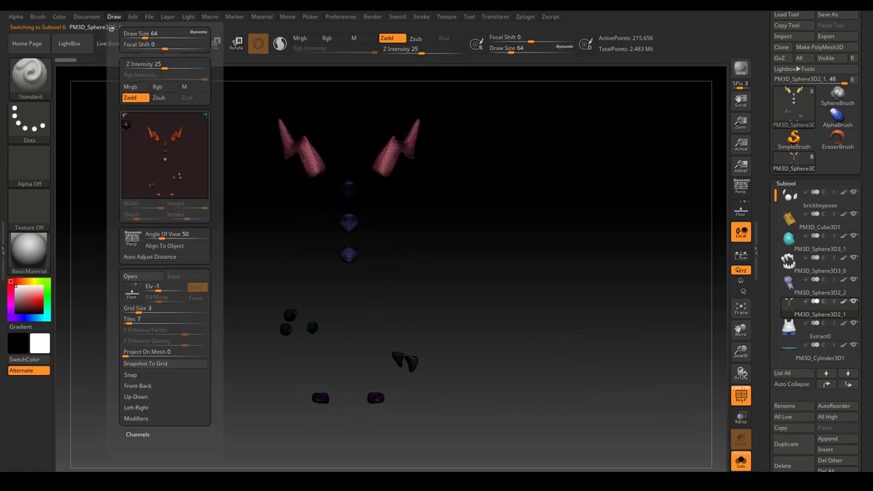
{"action": "left_click", "coordinate": [87, 17]}
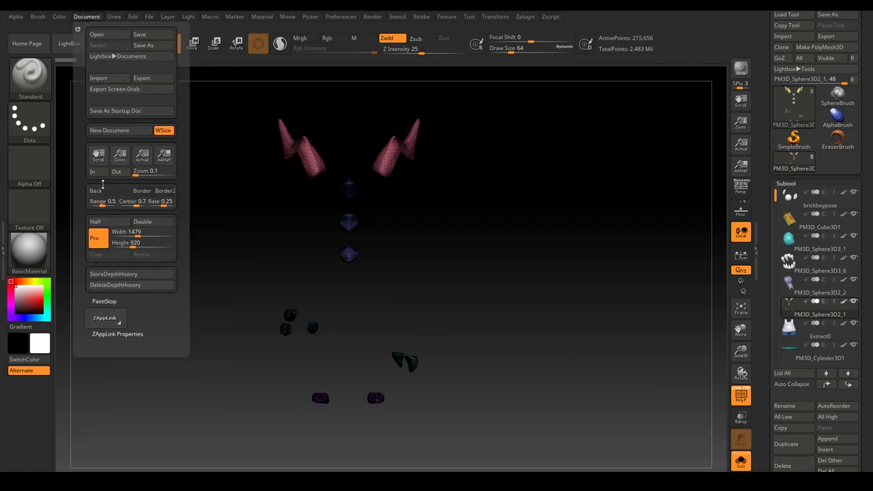
{"action": "left_click_drag", "start_coordinate": [102, 200], "coordinate": [318, 379]}
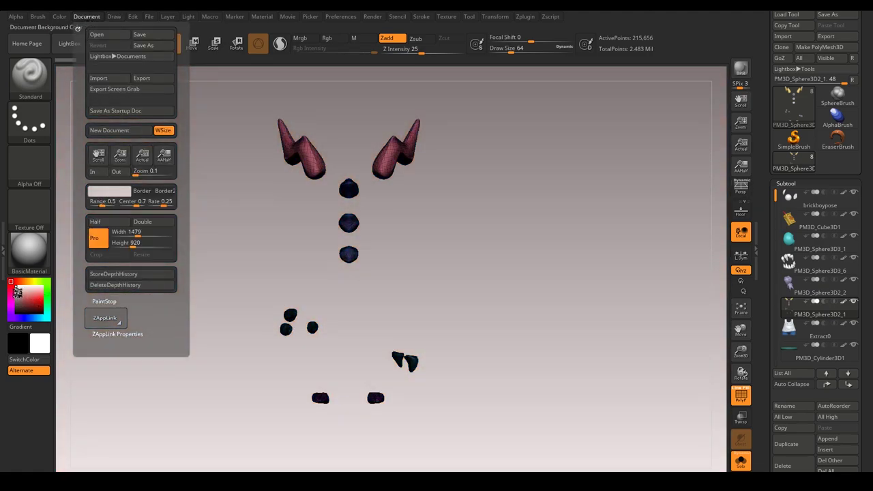
{"action": "left_click_drag", "start_coordinate": [210, 332], "coordinate": [183, 352]}
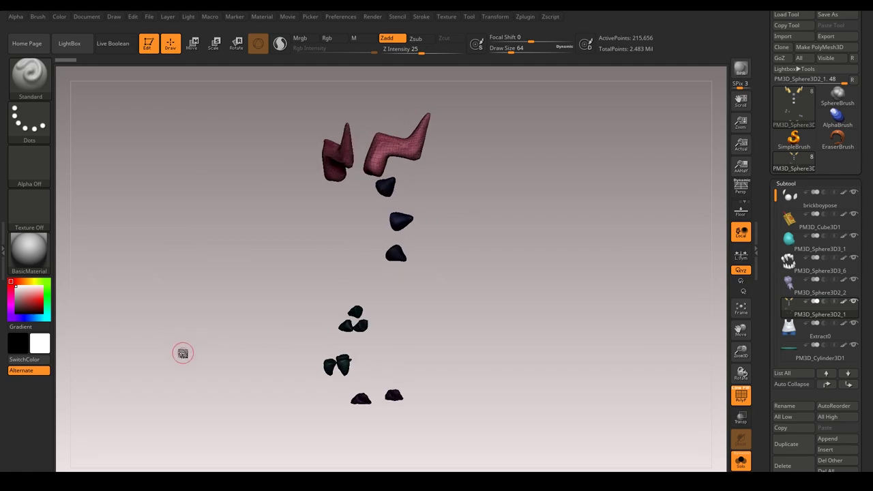
{"action": "key", "text": "super"}
{"action": "left_click", "coordinate": [481, 270]}
{"action": "mouse_move", "coordinate": [481, 269]}
{"action": "left_mouse_down"}
{"action": "mouse_move", "coordinate": [518, 288]}
{"action": "mouse_move", "coordinate": [546, 327]}
{"action": "mouse_move", "coordinate": [517, 332]}
{"action": "mouse_move", "coordinate": [561, 327]}
{"action": "mouse_move", "coordinate": [499, 341]}
{"action": "mouse_move", "coordinate": [468, 314]}
{"action": "mouse_move", "coordinate": [181, 357]}
{"action": "mouse_move", "coordinate": [232, 386]}
{"action": "mouse_move", "coordinate": [156, 388]}
{"action": "mouse_move", "coordinate": [316, 364]}
{"action": "mouse_move", "coordinate": [348, 372]}
{"action": "mouse_move", "coordinate": [287, 372]}
{"action": "mouse_move", "coordinate": [320, 325]}
{"action": "left_mouse_up"}
Inspect the base cylinder, Extract0 vest and hooded body subtools, viewing the body's teal colouring
{"action": "left_click", "coordinate": [775, 353]}
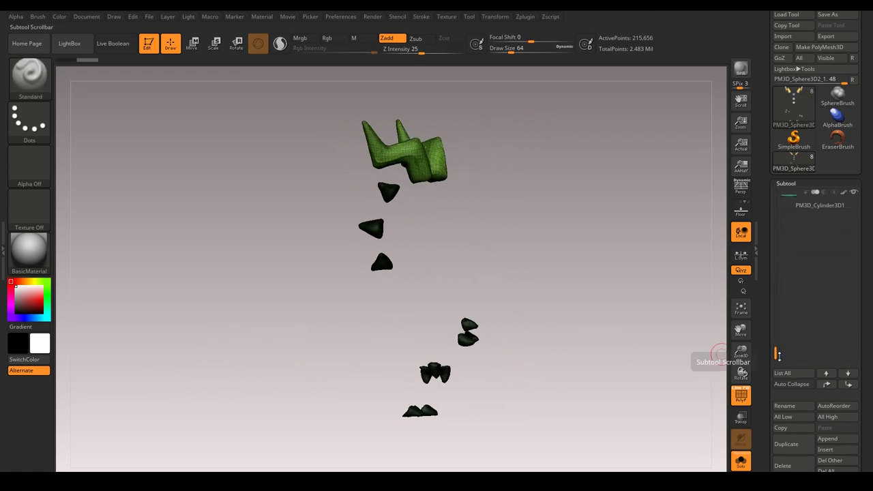
{"action": "key", "text": "Down"}
{"action": "key", "text": "Down"}
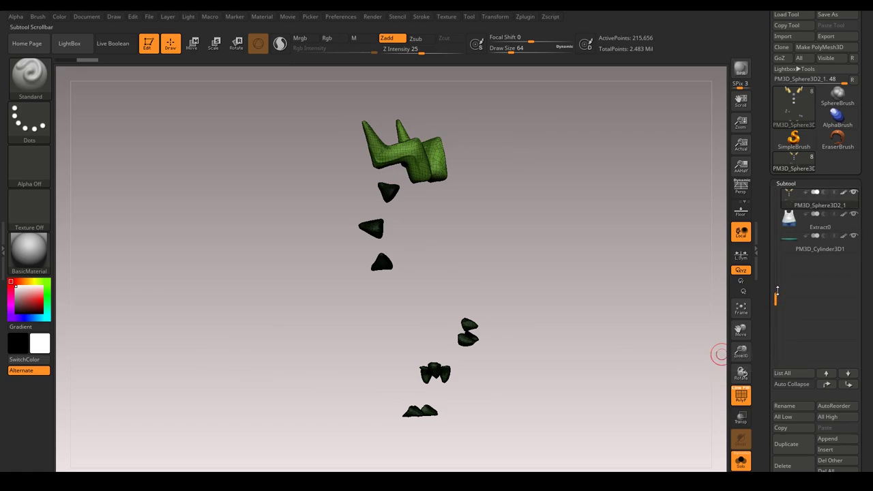
{"action": "left_click", "coordinate": [699, 319], "text": "ctrl"}
{"action": "key", "text": "Up"}
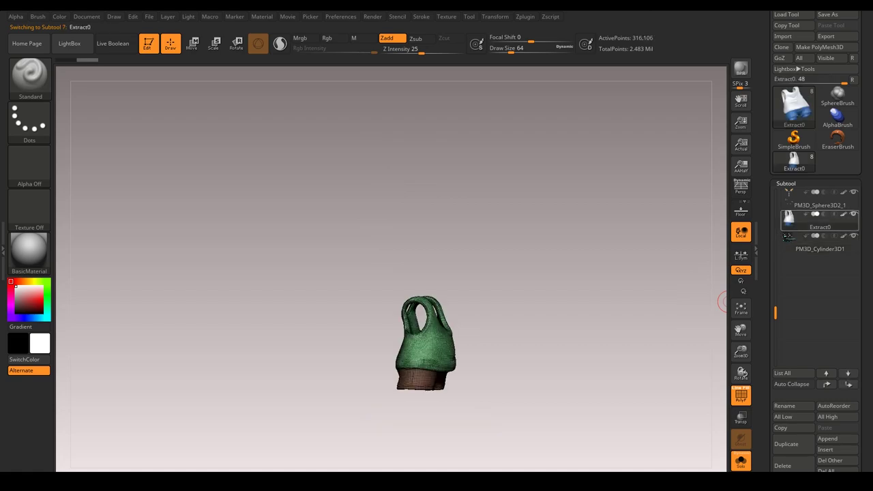
{"action": "left_click", "coordinate": [634, 276], "text": "ctrl"}
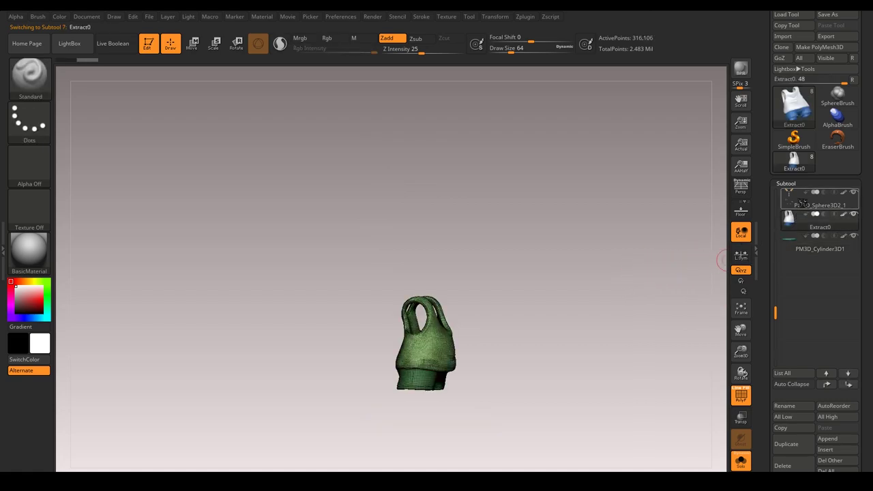
{"action": "left_click_drag", "start_coordinate": [775, 299], "coordinate": [775, 243]}
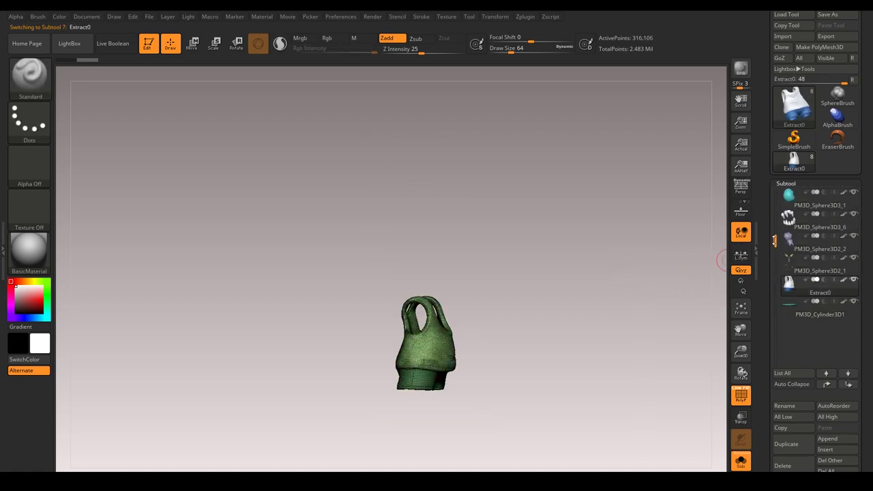
{"action": "left_click", "coordinate": [811, 243]}
{"action": "mouse_move", "coordinate": [587, 244]}
{"action": "left_mouse_down"}
{"action": "mouse_move", "coordinate": [539, 248]}
{"action": "mouse_move", "coordinate": [577, 245]}
{"action": "mouse_move", "coordinate": [546, 271]}
{"action": "mouse_move", "coordinate": [577, 277]}
{"action": "left_mouse_up"}
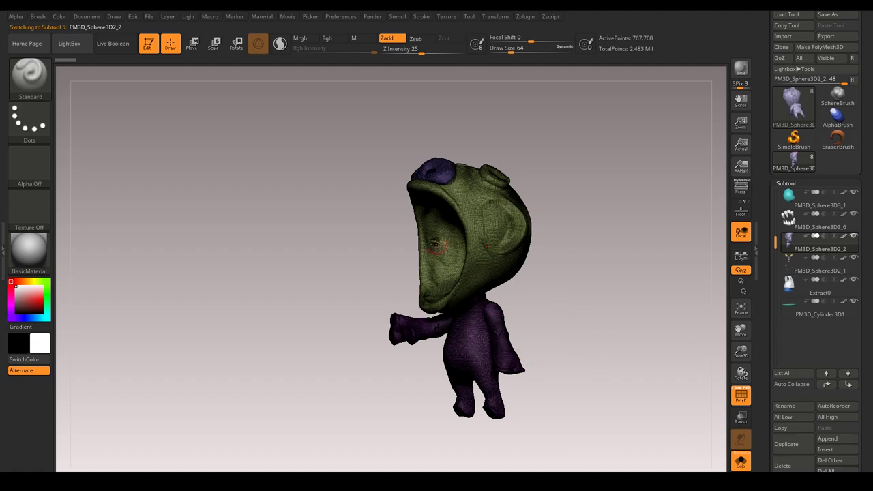
{"action": "left_click", "coordinate": [618, 303], "text": "ctrl"}
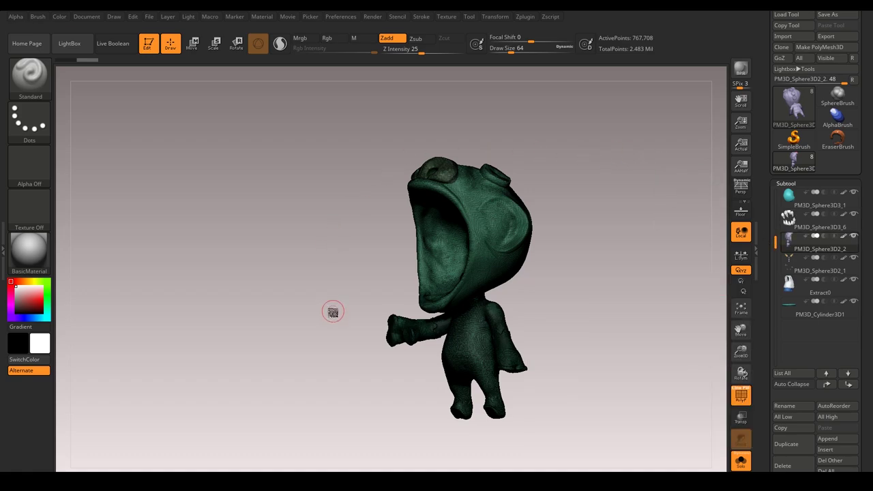
Inspect the teeth, head and cube subtools in turn, ending on the brickboypose eyes
{"action": "left_click", "coordinate": [789, 220]}
{"action": "key", "text": "ctrl"}
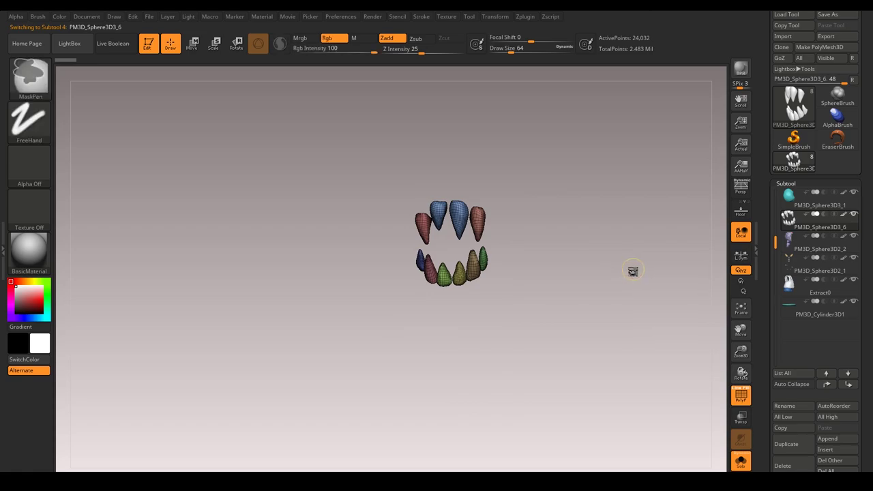
{"action": "left_click_drag", "start_coordinate": [597, 271], "coordinate": [628, 263]}
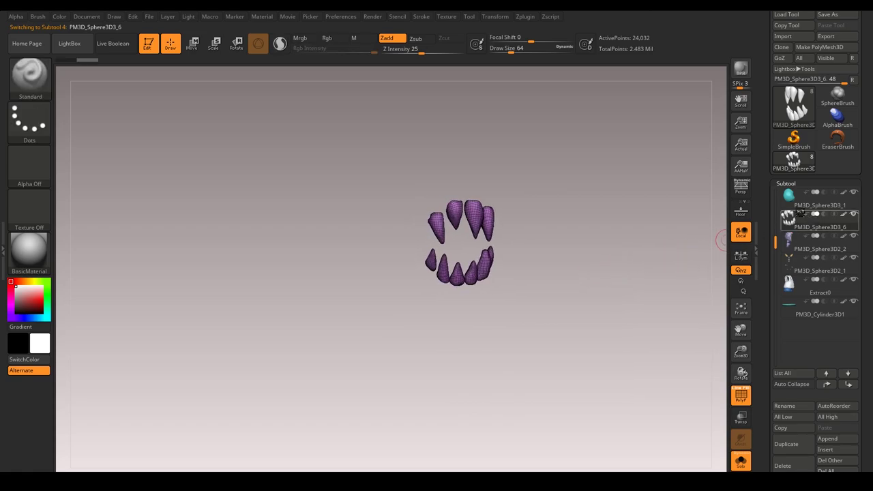
{"action": "left_click", "coordinate": [791, 205]}
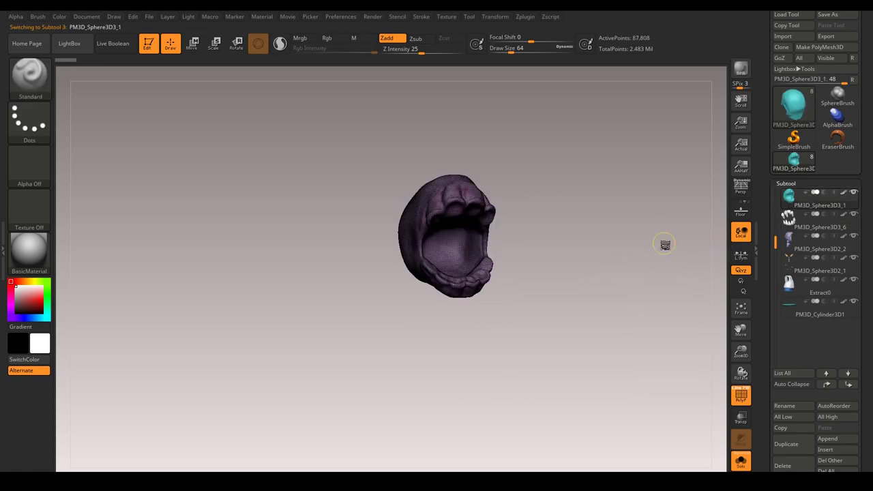
{"action": "key", "text": "ctrl"}
{"action": "scroll", "coordinate": [819, 226], "scroll_direction": "up", "scroll_amount": 2}
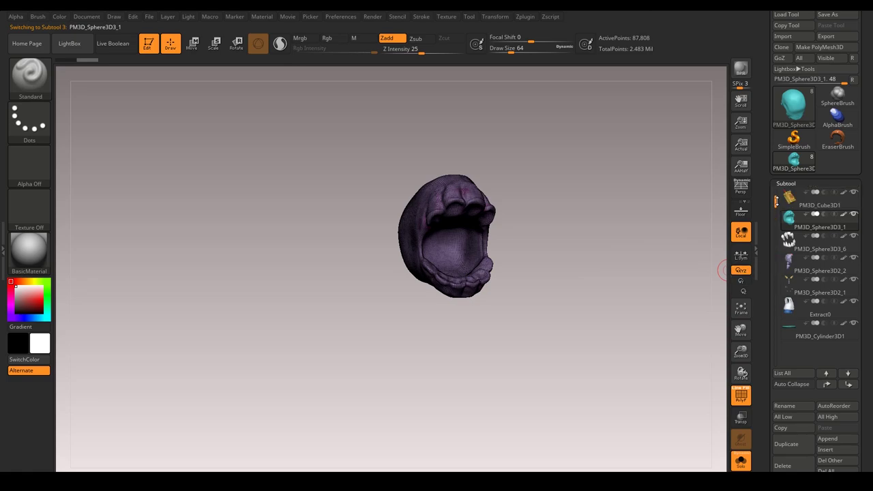
{"action": "left_click", "coordinate": [812, 222]}
{"action": "mouse_move", "coordinate": [599, 238]}
{"action": "left_mouse_down"}
{"action": "mouse_move", "coordinate": [491, 213]}
{"action": "mouse_move", "coordinate": [544, 209]}
{"action": "mouse_move", "coordinate": [643, 236]}
{"action": "mouse_move", "coordinate": [587, 252]}
{"action": "left_mouse_up"}
{"action": "left_click", "coordinate": [792, 198]}
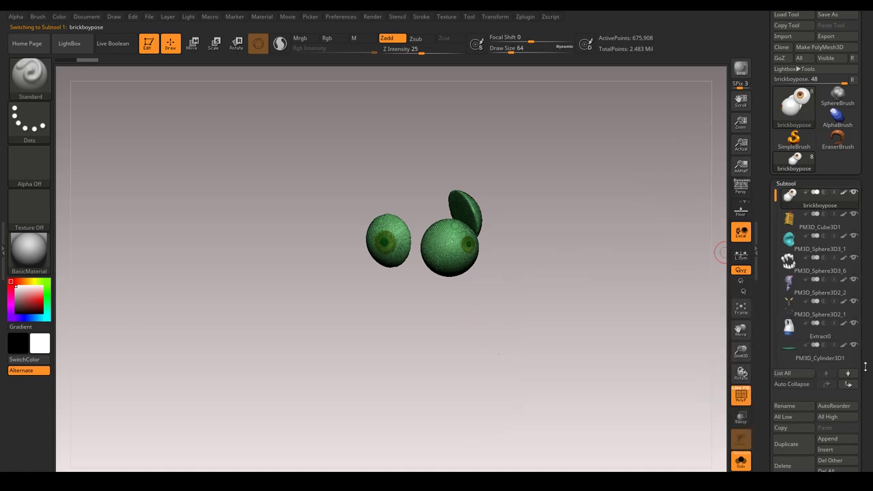
Run Merge > MergeVisible and switch to the new Merged_brickboypose tool
{"action": "left_click_drag", "start_coordinate": [865, 367], "coordinate": [835, 324]}
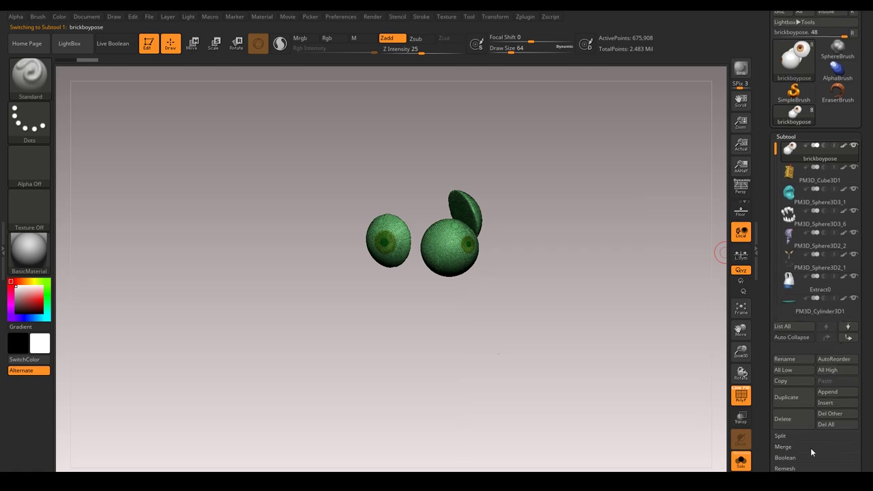
{"action": "left_click", "coordinate": [798, 447]}
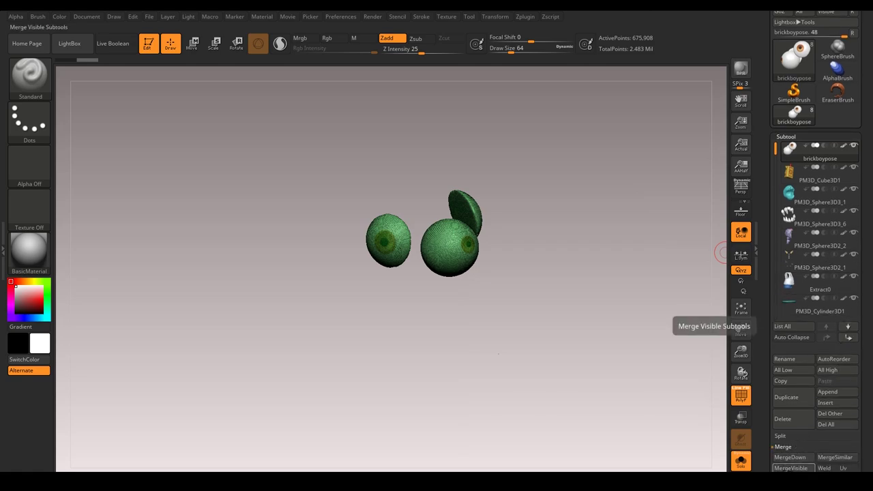
{"action": "left_click", "coordinate": [791, 468]}
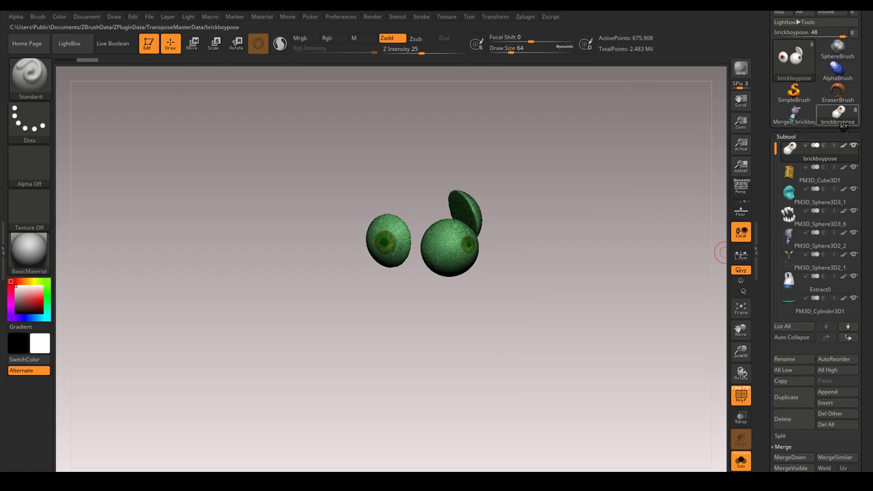
{"action": "left_click", "coordinate": [794, 140]}
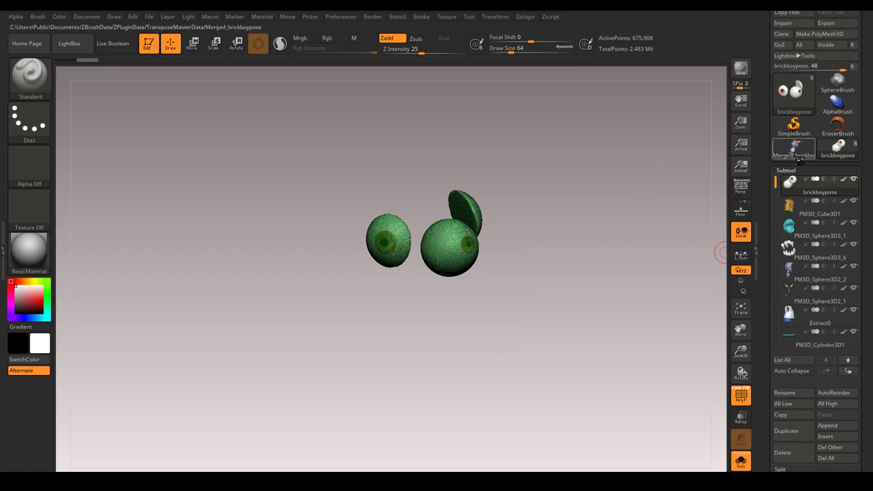
Rotate the merged monster to a three-quarter view and turn off PolyF with Shift+F
{"action": "left_click_drag", "start_coordinate": [607, 268], "coordinate": [545, 316], "text": "shift"}
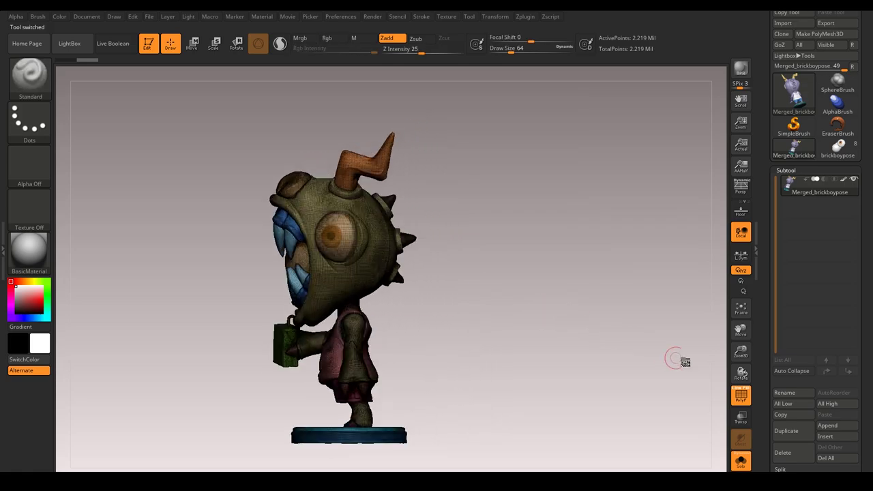
{"action": "mouse_move", "coordinate": [507, 353]}
{"action": "left_mouse_down"}
{"action": "mouse_move", "coordinate": [561, 357]}
{"action": "mouse_move", "coordinate": [549, 350]}
{"action": "left_mouse_up"}
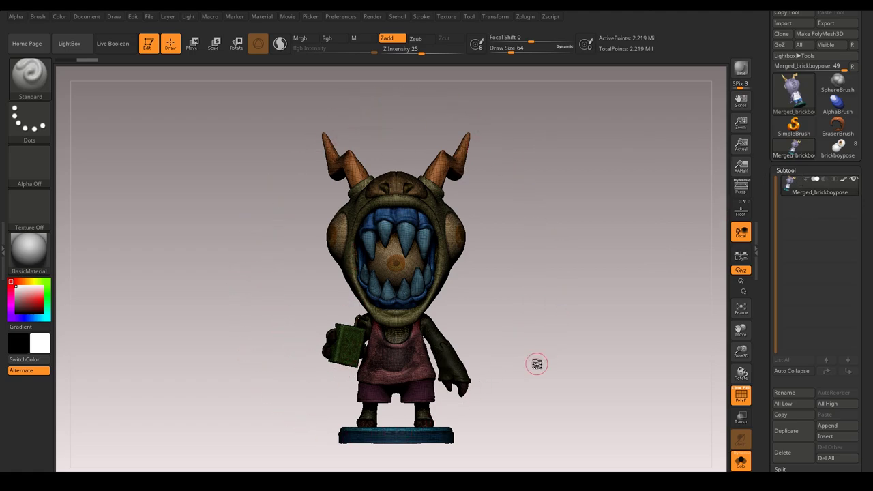
{"action": "mouse_move", "coordinate": [598, 275]}
{"action": "left_mouse_down"}
{"action": "mouse_move", "coordinate": [542, 303]}
{"action": "mouse_move", "coordinate": [473, 306]}
{"action": "mouse_move", "coordinate": [573, 308]}
{"action": "mouse_move", "coordinate": [581, 298]}
{"action": "mouse_move", "coordinate": [572, 295]}
{"action": "left_mouse_up"}
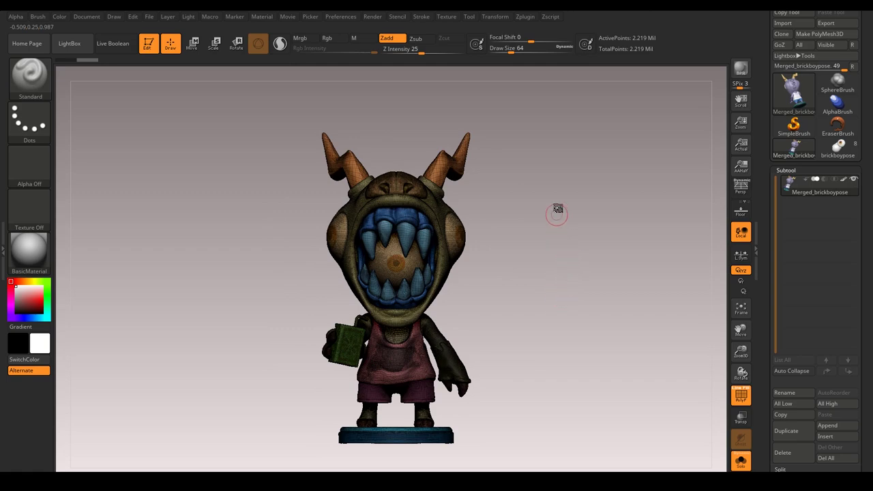
{"action": "left_click_drag", "start_coordinate": [868, 87], "coordinate": [867, 119]}
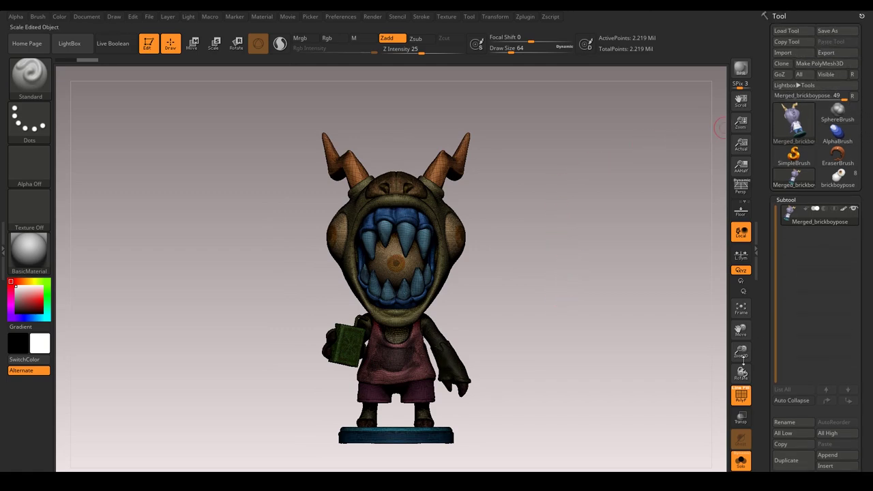
{"action": "key", "text": "shift+f"}
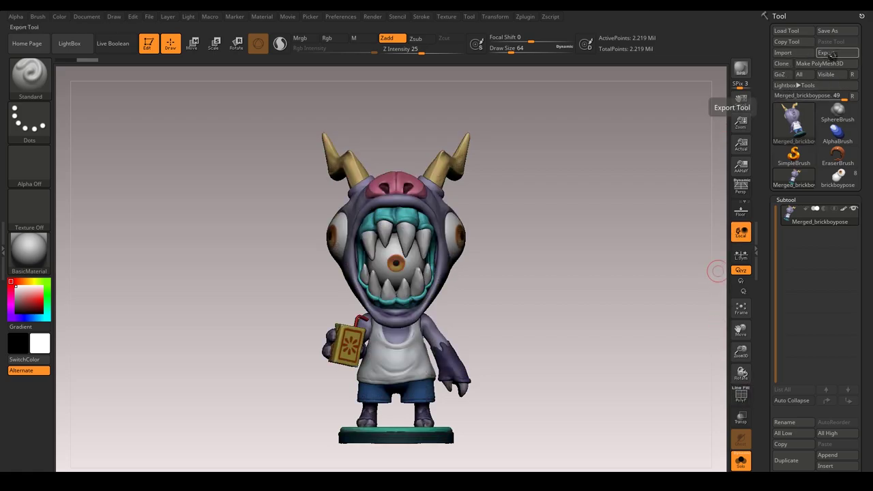
Export the merged monster with polypaint as brickboyfinalMARMOSET.obj into Descargas
{"action": "left_click", "coordinate": [832, 55]}
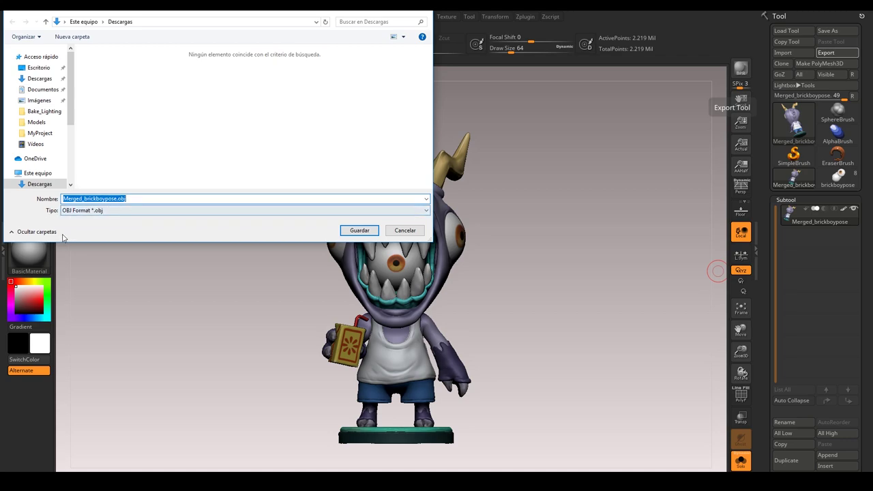
{"action": "left_click", "coordinate": [116, 199]}
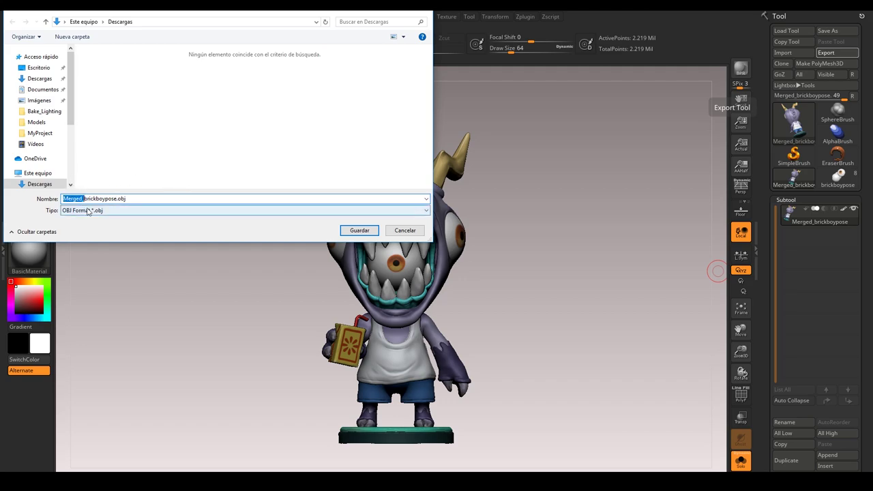
{"action": "key", "text": "BackSpace"}
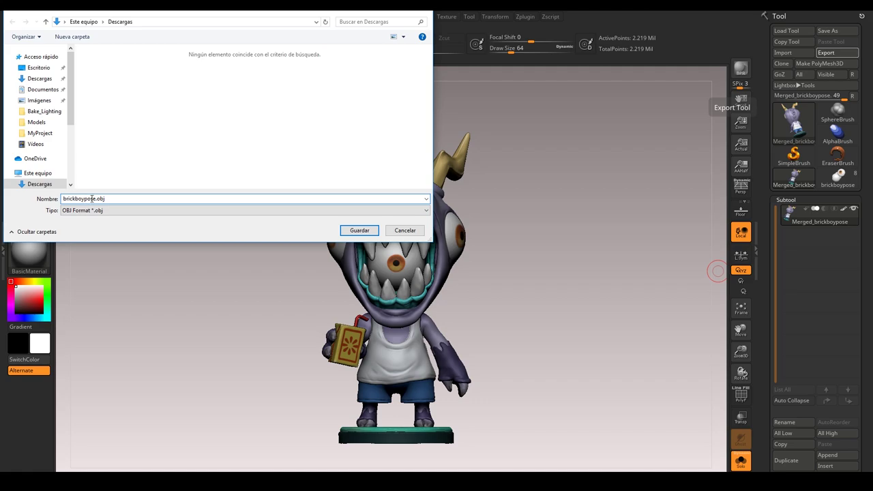
{"action": "key", "text": "BackSpace"}
{"action": "key", "text": "BackSpace"}
{"action": "left_click", "coordinate": [363, 231]}
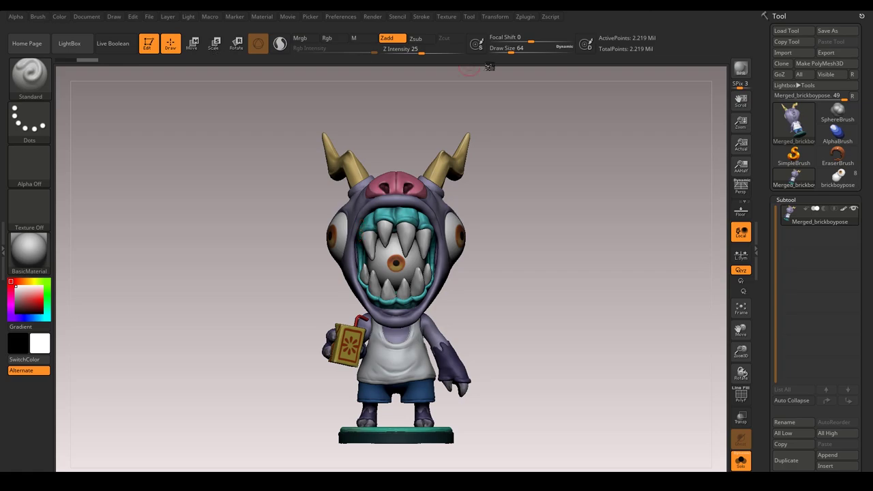
Recheck the export dialog, cancel it, spin the monster once more, and minimise ZBrush
{"action": "left_click", "coordinate": [845, 54]}
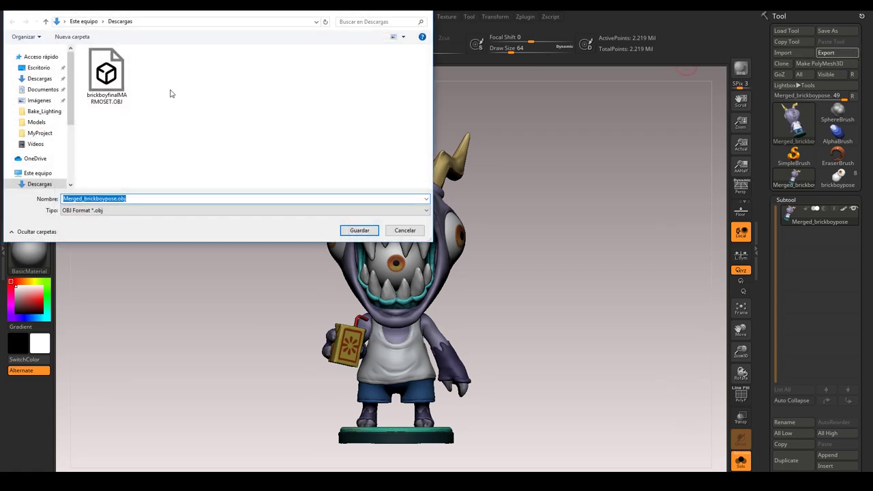
{"action": "left_click", "coordinate": [406, 230]}
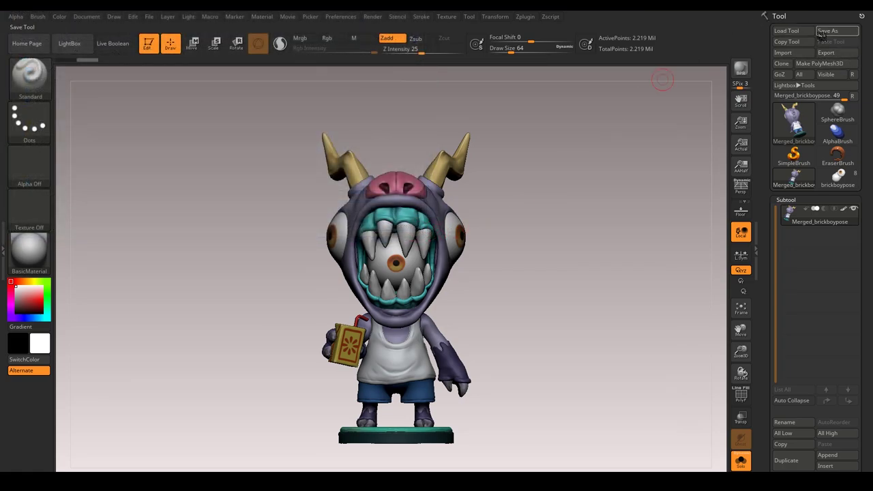
{"action": "mouse_move", "coordinate": [197, 289]}
{"action": "left_mouse_down"}
{"action": "mouse_move", "coordinate": [134, 290]}
{"action": "mouse_move", "coordinate": [157, 310]}
{"action": "mouse_move", "coordinate": [213, 292]}
{"action": "mouse_move", "coordinate": [204, 278]}
{"action": "left_mouse_up"}
{"action": "left_click", "coordinate": [839, 12]}
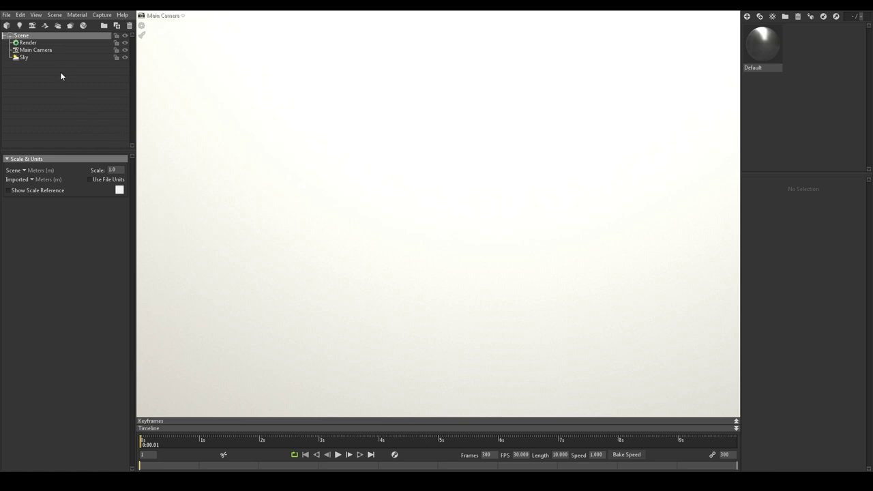
Look over the Render and Main Camera settings of the empty scene
{"action": "left_click", "coordinate": [38, 42]}
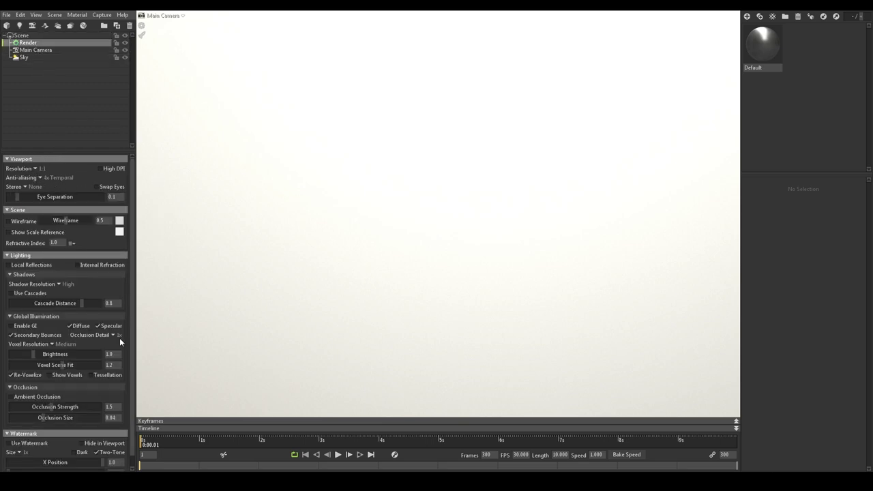
{"action": "left_click", "coordinate": [61, 50]}
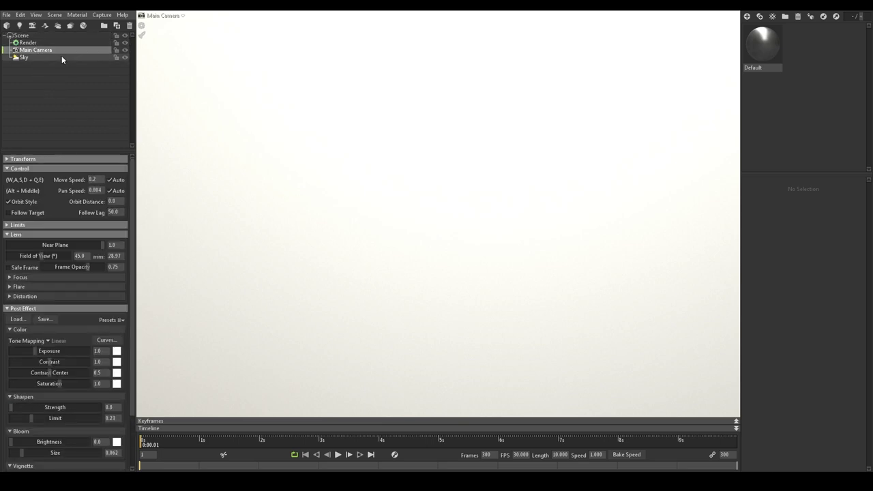
{"action": "left_click", "coordinate": [204, 71]}
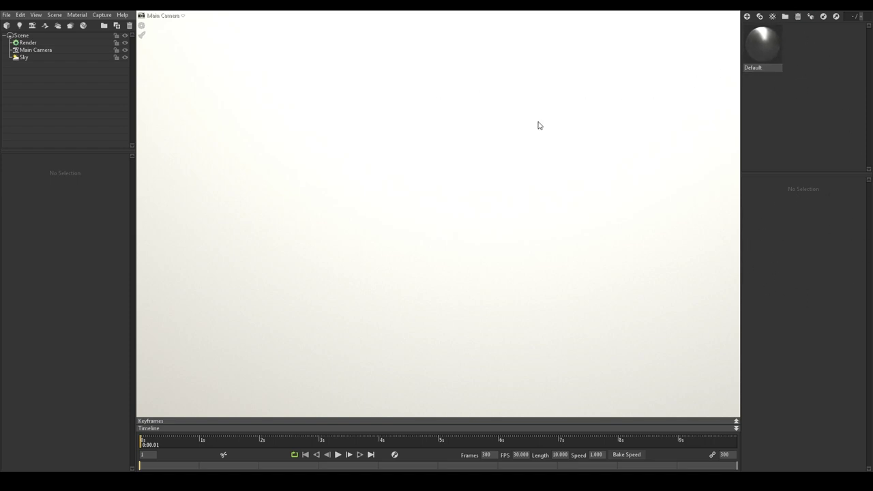
Import brickboyfinalMARMOSET.OBJ from Descargas and clear the selection in the viewport
{"action": "left_click", "coordinate": [7, 15]}
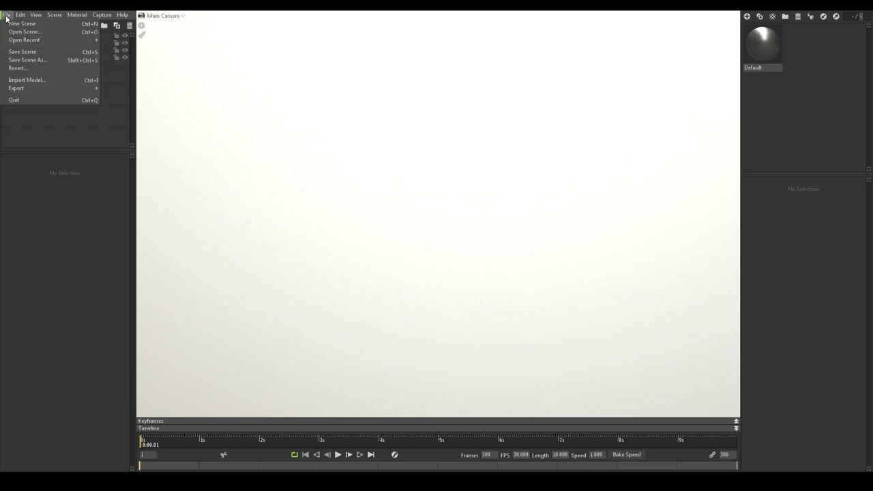
{"action": "left_click", "coordinate": [32, 80]}
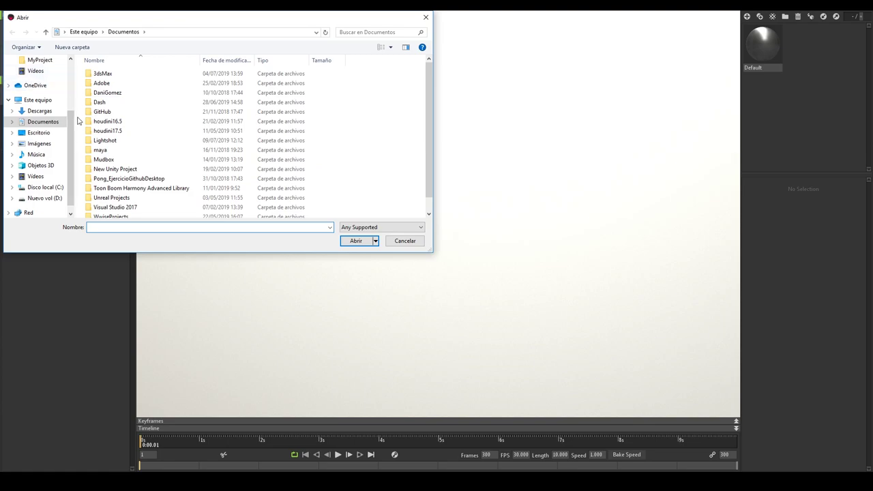
{"action": "left_click", "coordinate": [38, 111]}
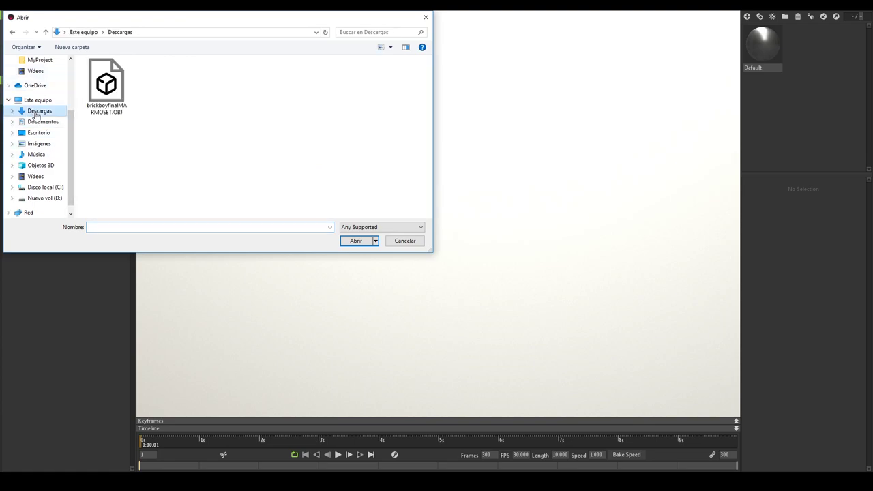
{"action": "left_click", "coordinate": [101, 84]}
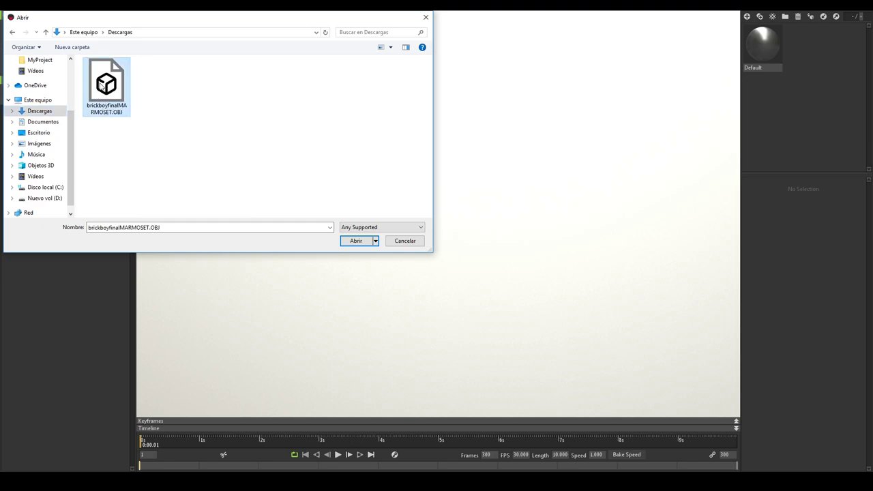
{"action": "left_click", "coordinate": [355, 242]}
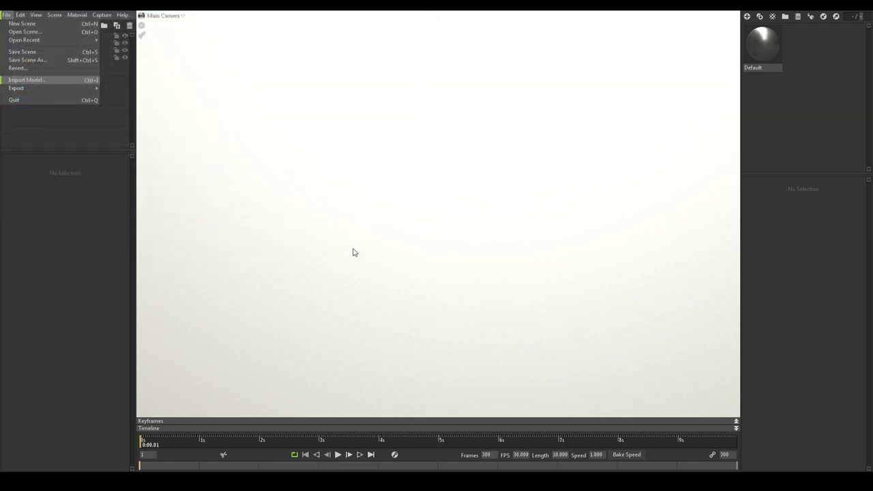
{"action": "left_click", "coordinate": [216, 307]}
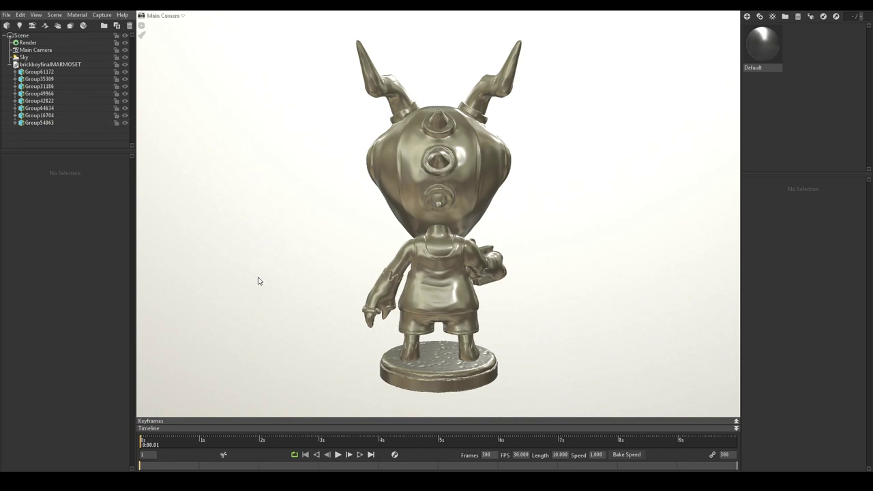
{"action": "mouse_move", "coordinate": [258, 280]}
{"action": "left_mouse_down"}
{"action": "mouse_move", "coordinate": [507, 288]}
{"action": "mouse_move", "coordinate": [577, 270]}
{"action": "mouse_move", "coordinate": [204, 270]}
{"action": "mouse_move", "coordinate": [664, 256]}
{"action": "mouse_move", "coordinate": [351, 288]}
{"action": "mouse_move", "coordinate": [503, 271]}
{"action": "mouse_move", "coordinate": [511, 257]}
{"action": "left_mouse_up"}
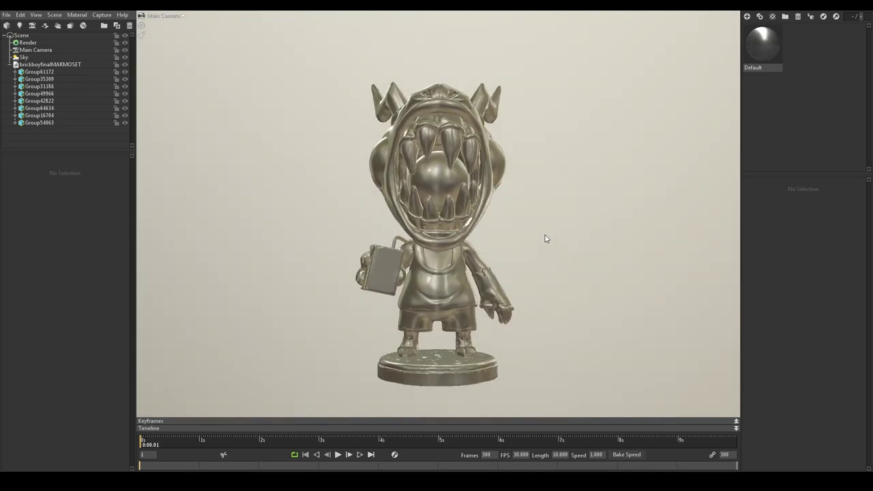
{"action": "mouse_move", "coordinate": [545, 239]}
{"action": "middle_mouse_down"}
{"action": "mouse_move", "coordinate": [322, 236]}
{"action": "mouse_move", "coordinate": [577, 214]}
{"action": "mouse_move", "coordinate": [636, 226]}
{"action": "mouse_move", "coordinate": [316, 239]}
{"action": "mouse_move", "coordinate": [566, 210]}
{"action": "mouse_move", "coordinate": [523, 226]}
{"action": "middle_mouse_up"}
{"action": "scroll", "coordinate": [517, 229], "scroll_direction": "up", "scroll_amount": 2}
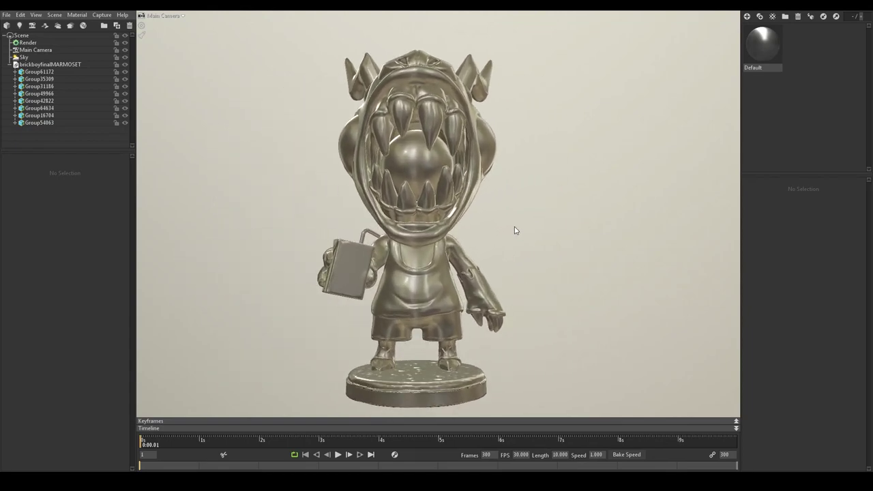
{"action": "scroll", "coordinate": [515, 231], "scroll_direction": "up", "scroll_amount": 2}
{"action": "scroll", "coordinate": [515, 231], "scroll_direction": "up", "scroll_amount": 2}
{"action": "scroll", "coordinate": [515, 231], "scroll_direction": "down", "scroll_amount": 3}
{"action": "scroll", "coordinate": [515, 231], "scroll_direction": "down", "scroll_amount": 3}
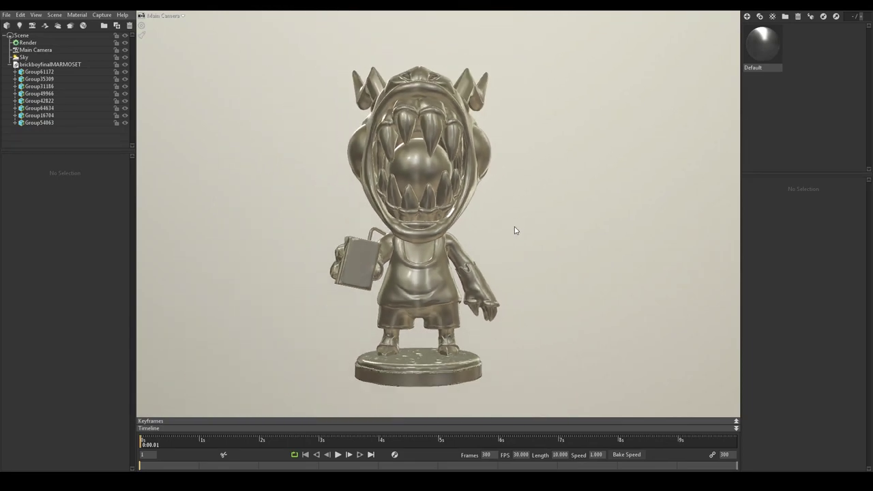
{"action": "mouse_move", "coordinate": [515, 228]}
{"action": "left_mouse_down"}
{"action": "mouse_move", "coordinate": [252, 242]}
{"action": "mouse_move", "coordinate": [546, 240]}
{"action": "mouse_move", "coordinate": [509, 228]}
{"action": "mouse_move", "coordinate": [318, 230]}
{"action": "mouse_move", "coordinate": [297, 242]}
{"action": "mouse_move", "coordinate": [525, 244]}
{"action": "mouse_move", "coordinate": [645, 225]}
{"action": "mouse_move", "coordinate": [793, 263]}
{"action": "mouse_move", "coordinate": [680, 225]}
{"action": "mouse_move", "coordinate": [257, 254]}
{"action": "mouse_move", "coordinate": [588, 242]}
{"action": "mouse_move", "coordinate": [378, 245]}
{"action": "left_mouse_up"}
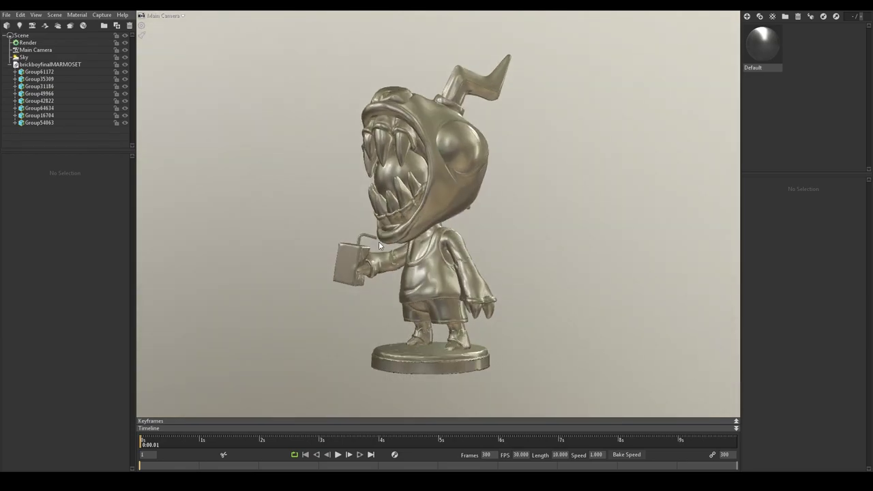
{"action": "left_click_drag", "start_coordinate": [580, 238], "coordinate": [709, 225]}
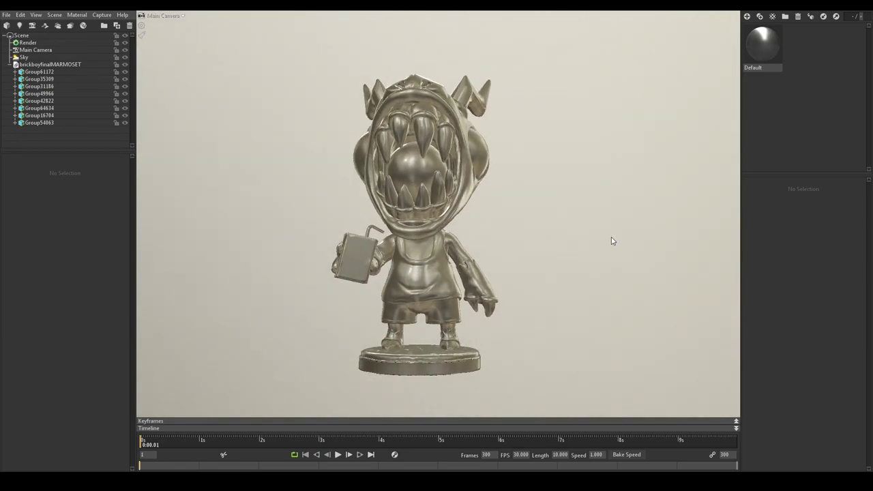
{"action": "mouse_move", "coordinate": [612, 241]}
{"action": "left_mouse_down"}
{"action": "mouse_move", "coordinate": [647, 239]}
{"action": "mouse_move", "coordinate": [629, 241]}
{"action": "left_mouse_up"}
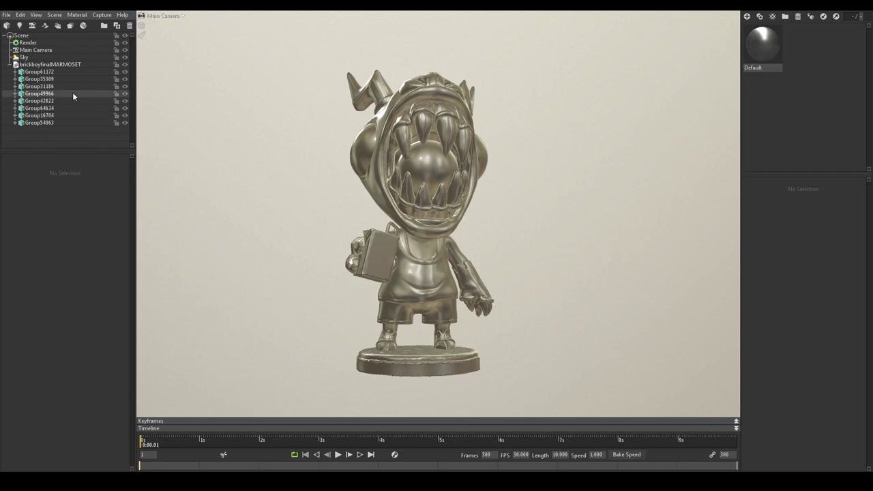
{"action": "left_click", "coordinate": [67, 73]}
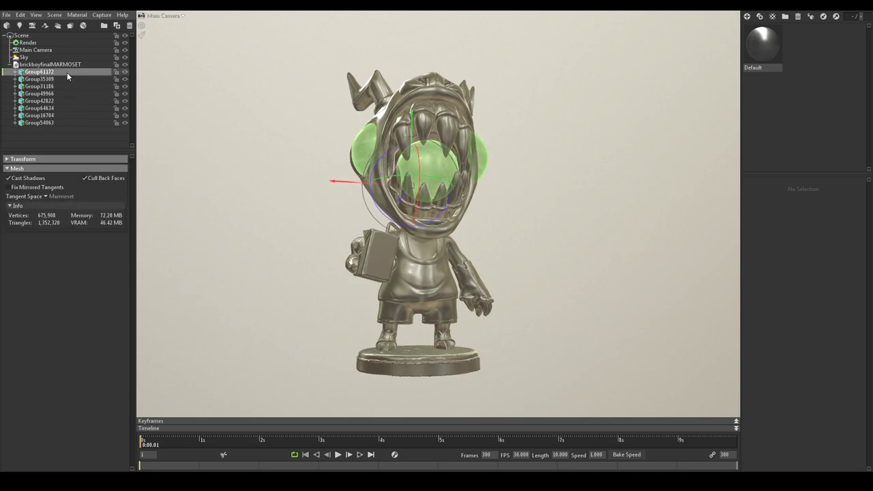
{"action": "left_click", "coordinate": [66, 79]}
{"action": "left_click", "coordinate": [65, 86]}
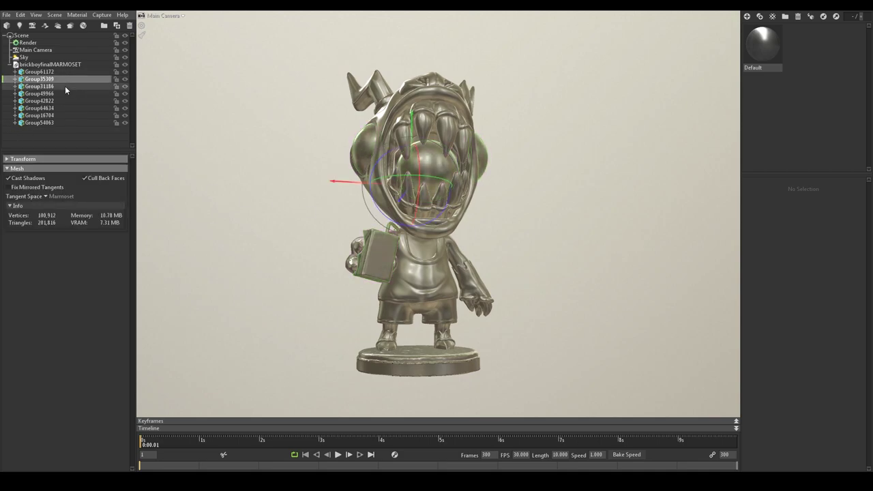
{"action": "left_click", "coordinate": [66, 94]}
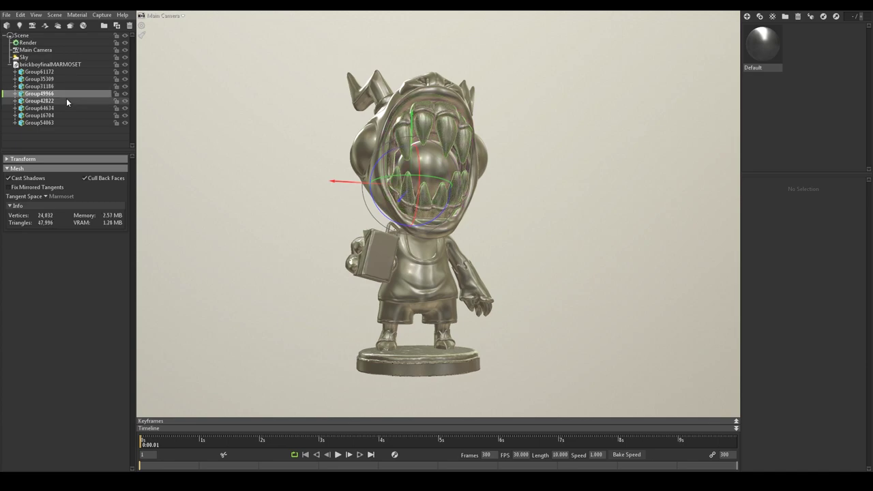
{"action": "left_click", "coordinate": [66, 100]}
{"action": "left_click", "coordinate": [68, 108]}
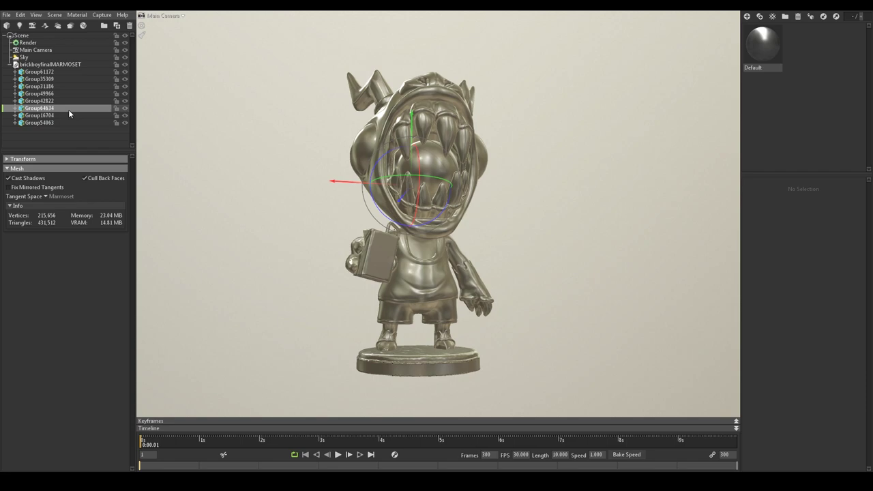
{"action": "left_click", "coordinate": [69, 114]}
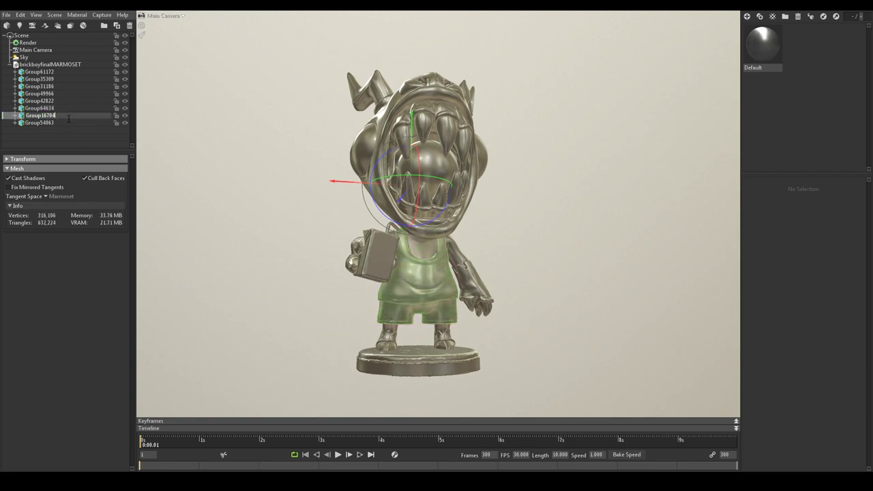
{"action": "left_click", "coordinate": [66, 123]}
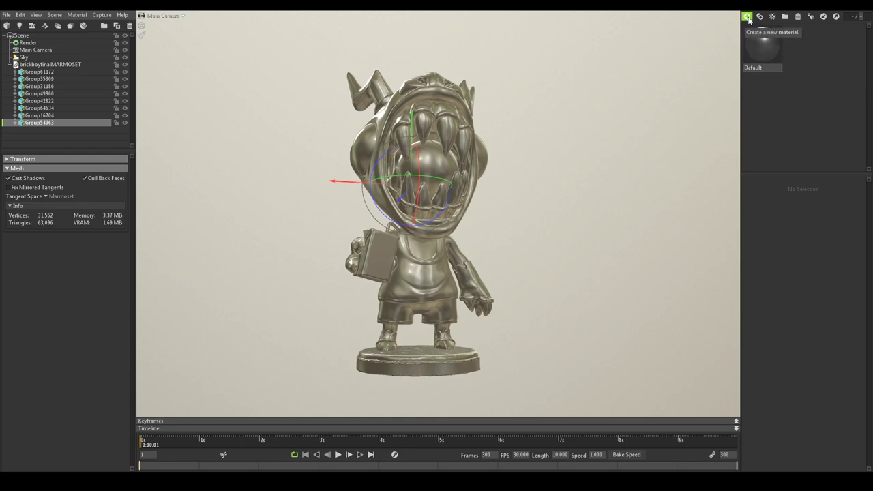
Create a new OJOS material, rename the Group61172 eyes mesh to OJOS, and apply the material to it
{"action": "left_click", "coordinate": [748, 17]}
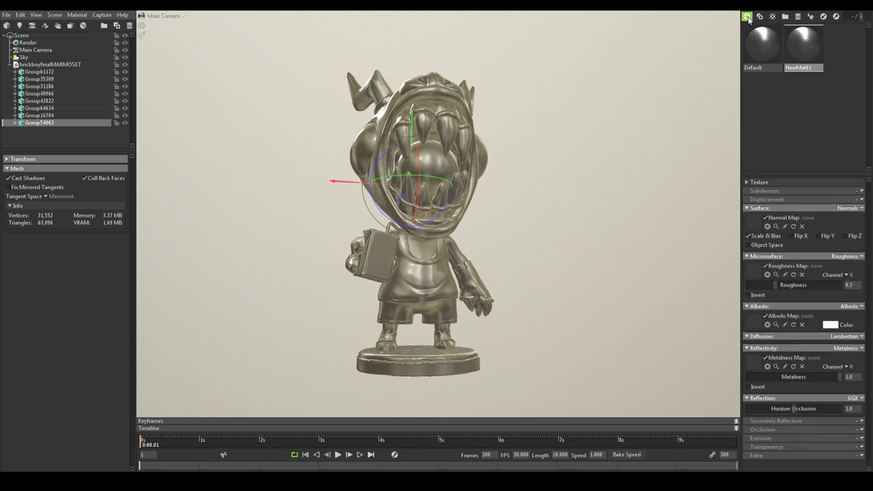
{"action": "left_click", "coordinate": [43, 73]}
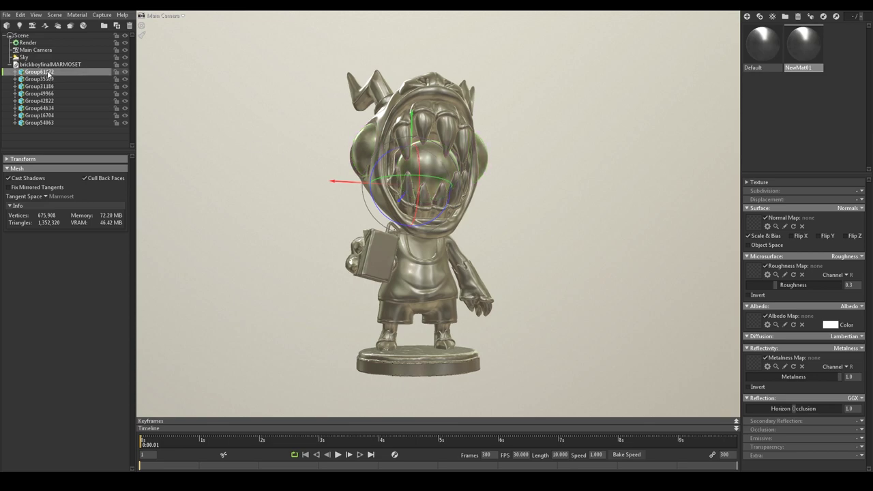
{"action": "double_click", "coordinate": [43, 72]}
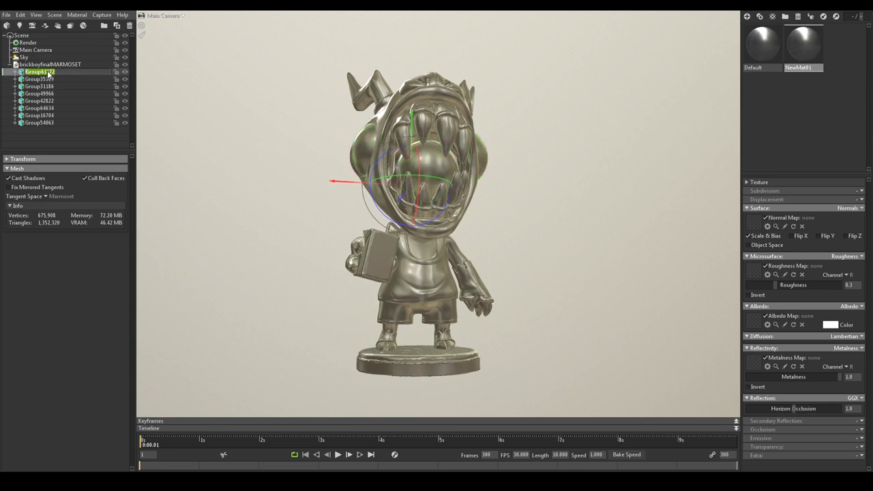
{"action": "type", "text": "OJOS"}
{"action": "double_click", "coordinate": [800, 68]}
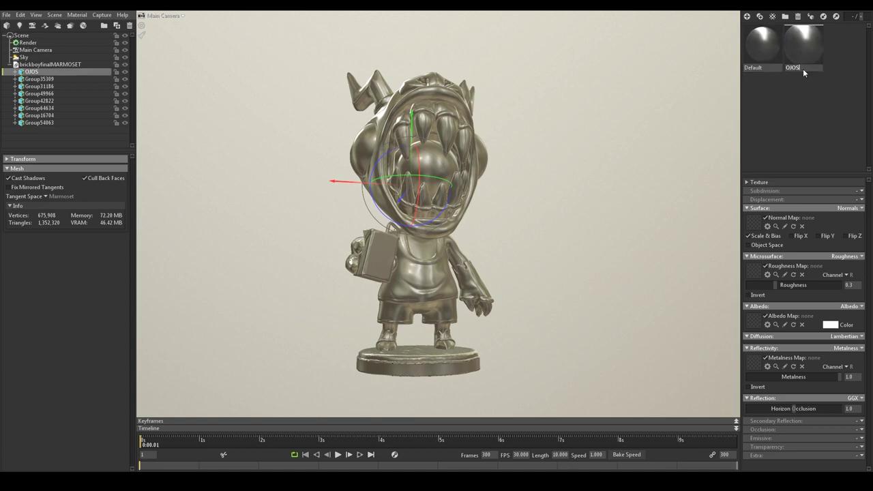
{"action": "key", "text": "Return"}
{"action": "mouse_move", "coordinate": [816, 49]}
{"action": "left_mouse_down"}
{"action": "mouse_move", "coordinate": [691, 85]}
{"action": "mouse_move", "coordinate": [62, 70]}
{"action": "left_mouse_up"}
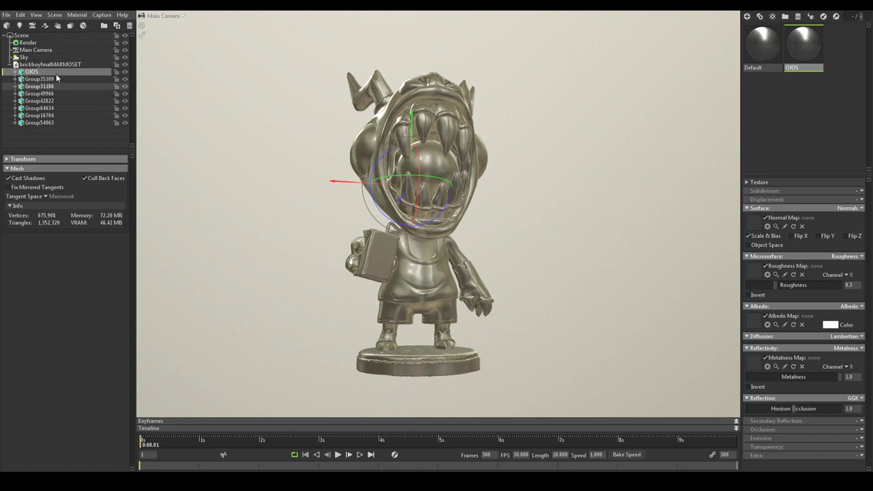
Rename the bag, gums and teeth mesh groups to BRIK, ENCIAS and DIENTES
{"action": "double_click", "coordinate": [39, 79]}
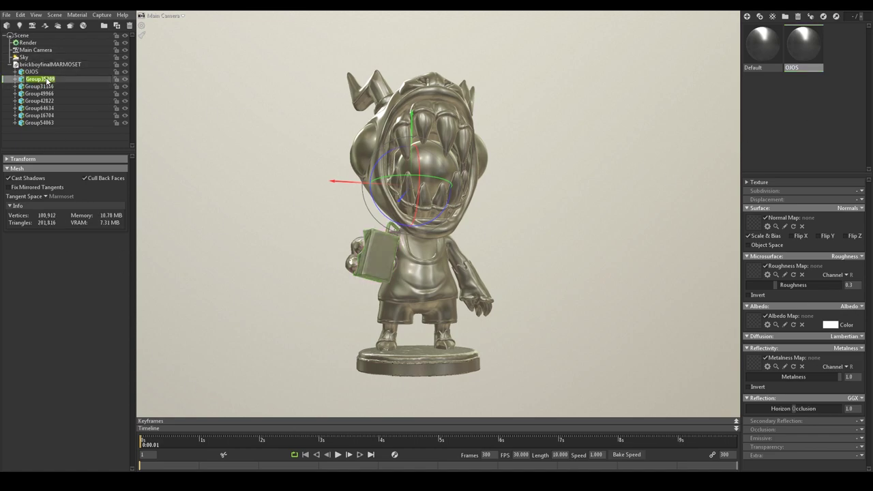
{"action": "type", "text": "BRIK"}
{"action": "key", "text": "Return"}
{"action": "double_click", "coordinate": [39, 86]}
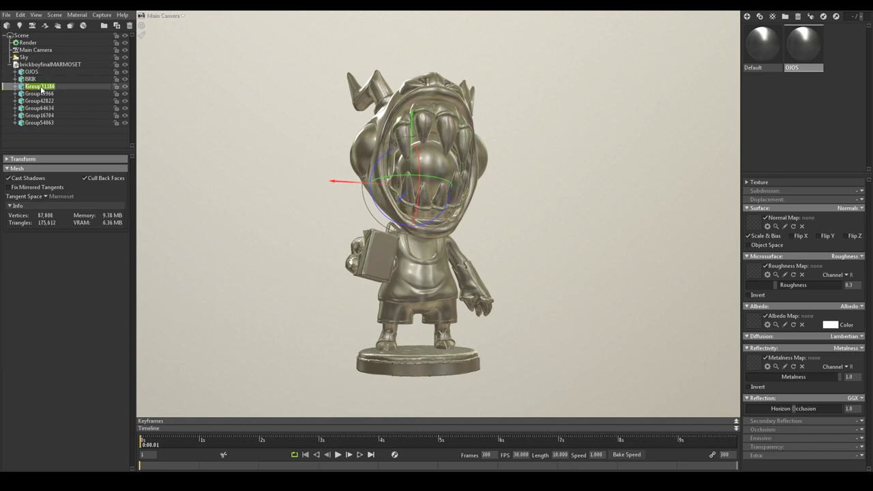
{"action": "type", "text": "ENCIAS"}
{"action": "key", "text": "Return"}
{"action": "double_click", "coordinate": [39, 94]}
{"action": "type", "text": "DIENTES"}
{"action": "key", "text": "Return"}
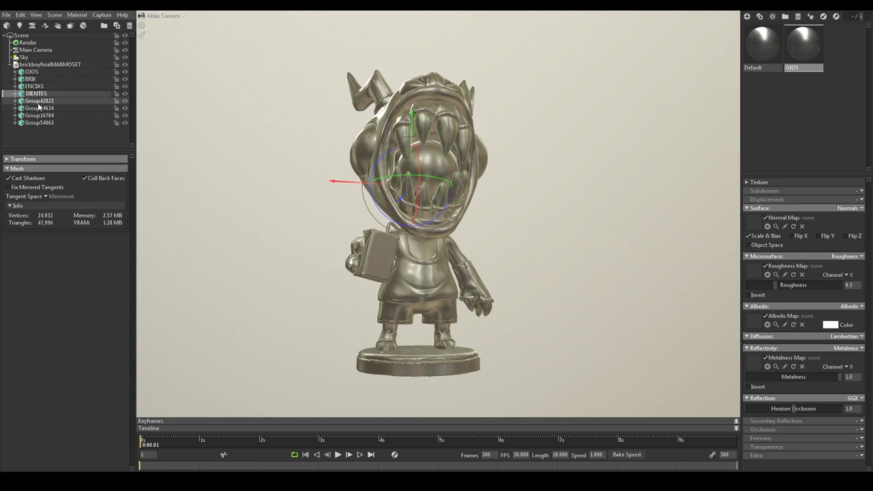
Rename the skin and horns groups to PIEL and CUERNOS
{"action": "left_click", "coordinate": [39, 101]}
{"action": "double_click", "coordinate": [39, 101]}
{"action": "type", "text": "PIEL"}
{"action": "double_click", "coordinate": [38, 108]}
{"action": "type", "text": "CUERNOS"}
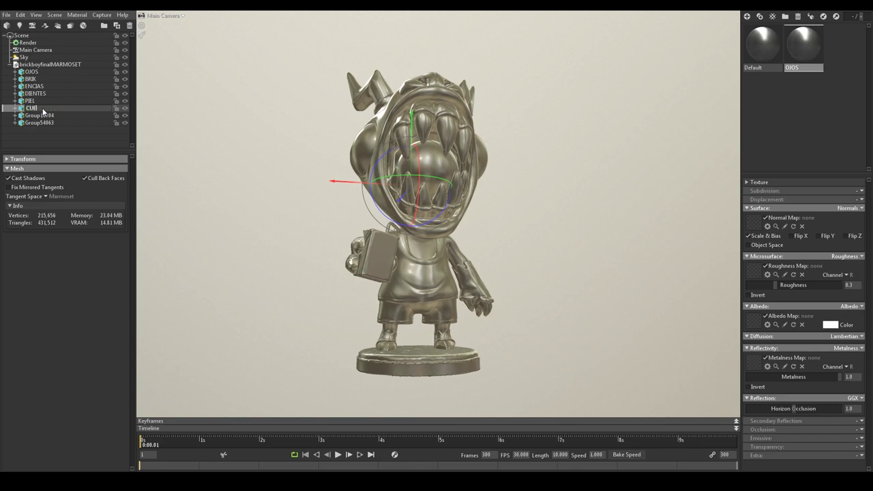
{"action": "key", "text": "Return"}
Rename the clothes and base groups to ROPA and PEANA
{"action": "left_click", "coordinate": [38, 115]}
{"action": "double_click", "coordinate": [38, 115]}
{"action": "type", "text": "ROPA"}
{"action": "key", "text": "Return"}
{"action": "left_click", "coordinate": [39, 123]}
{"action": "double_click", "coordinate": [39, 123]}
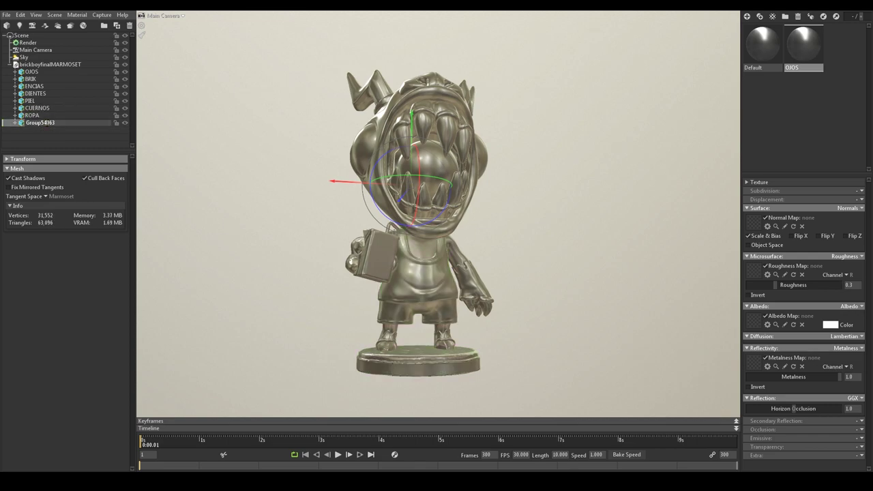
{"action": "type", "text": "PEAA"}
{"action": "key", "text": "BackSpace"}
{"action": "type", "text": "NA"}
{"action": "key", "text": "Return"}
Create new materials named BRIK and ENCIAS
{"action": "left_click", "coordinate": [747, 15]}
{"action": "double_click", "coordinate": [805, 68]}
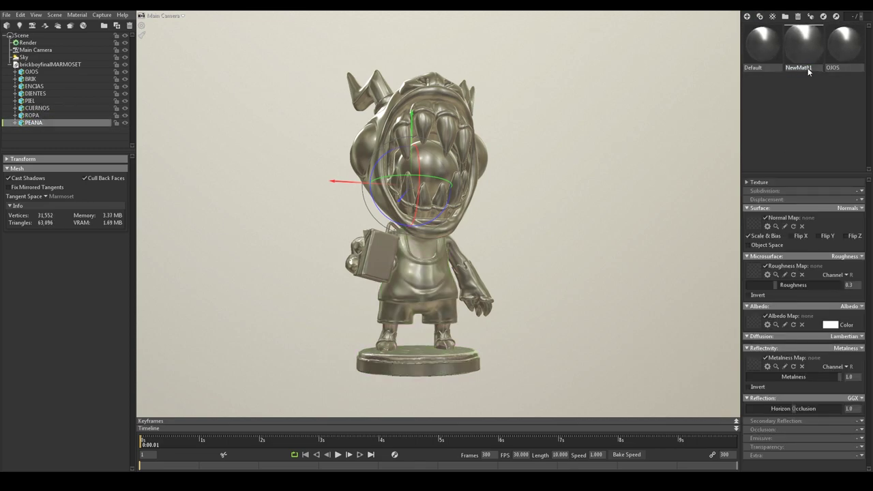
{"action": "type", "text": "BRIK"}
{"action": "key", "text": "Return"}
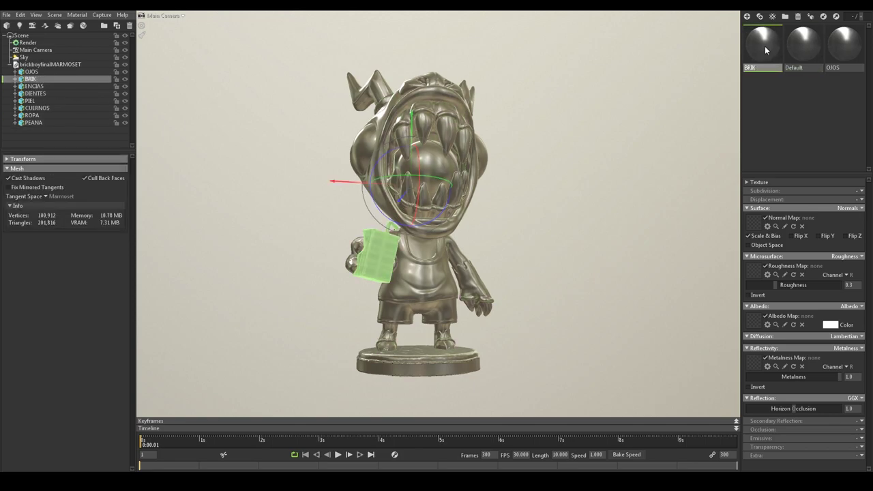
{"action": "left_click", "coordinate": [747, 16]}
{"action": "double_click", "coordinate": [840, 68]}
{"action": "type", "text": "ENCIAS"}
{"action": "key", "text": "Return"}
{"action": "left_click", "coordinate": [34, 86]}
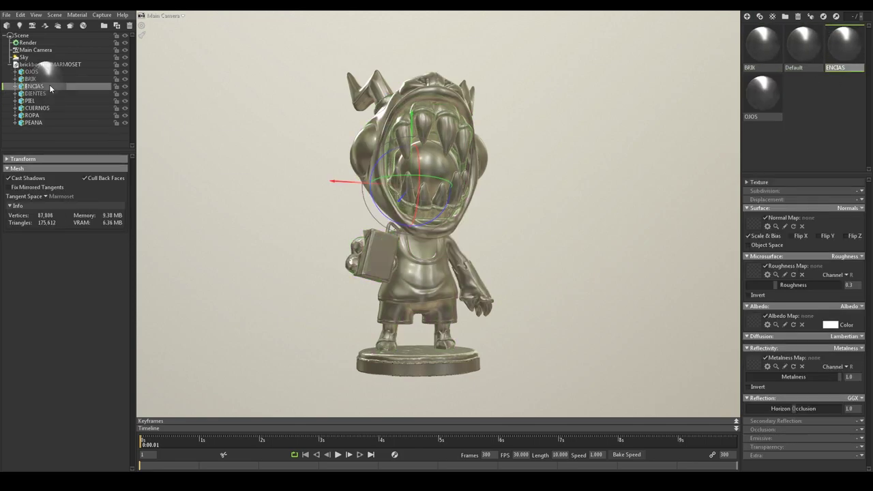
Create new materials named DIENTES and PIEL
{"action": "left_click", "coordinate": [747, 16]}
{"action": "double_click", "coordinate": [769, 117]}
{"action": "type", "text": "DIENTES"}
{"action": "key", "text": "Return"}
{"action": "left_click", "coordinate": [35, 94]}
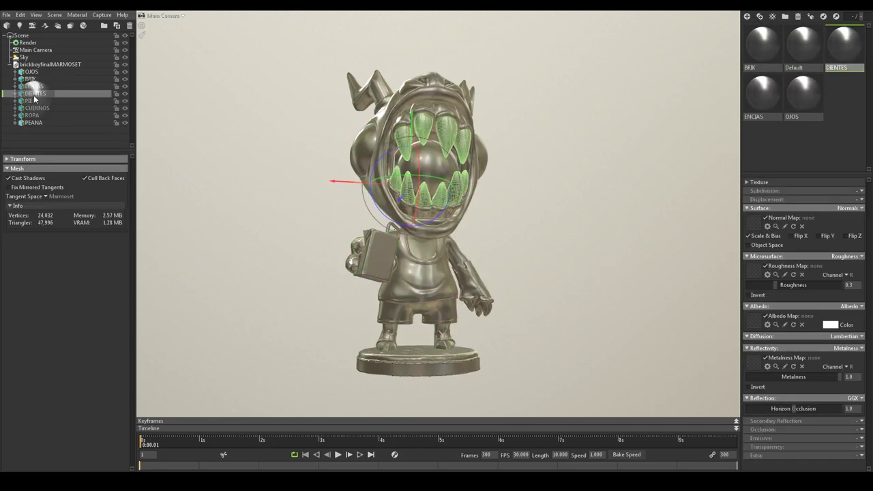
{"action": "left_click", "coordinate": [747, 16]}
{"action": "double_click", "coordinate": [803, 116]}
{"action": "type", "text": "PIEL"}
{"action": "key", "text": "Return"}
{"action": "left_click", "coordinate": [29, 100]}
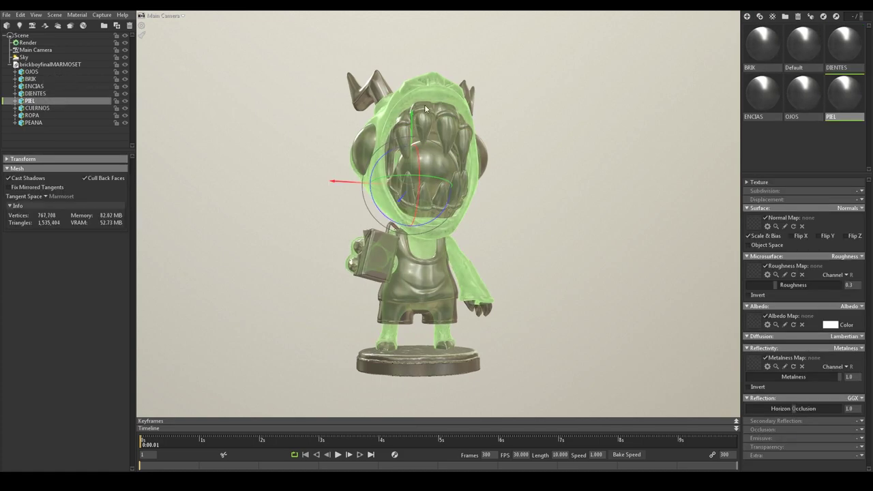
Create the CUERNOS material and assign it to the horns
{"action": "left_click", "coordinate": [748, 19]}
{"action": "double_click", "coordinate": [806, 117]}
{"action": "type", "text": "CUERNO"}
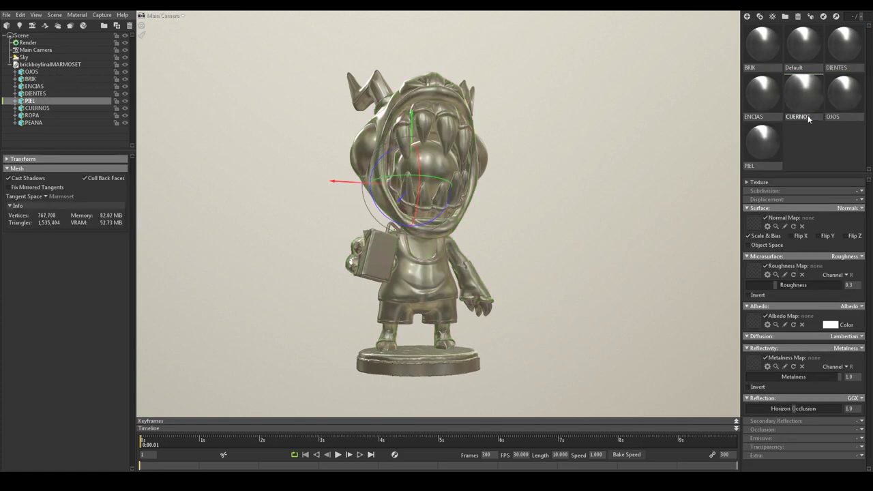
{"action": "type", "text": "S"}
{"action": "key", "text": "Return"}
{"action": "left_click_drag", "start_coordinate": [802, 53], "coordinate": [368, 89]}
Create ROPA, assign ROPA to the clothing and PEANA to the base, and select PIEL
{"action": "left_click", "coordinate": [747, 16]}
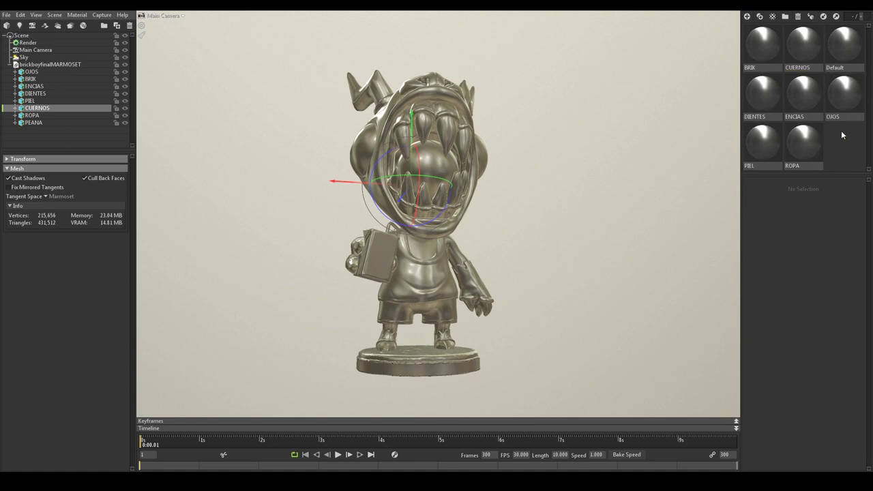
{"action": "left_click_drag", "start_coordinate": [804, 143], "coordinate": [409, 287]}
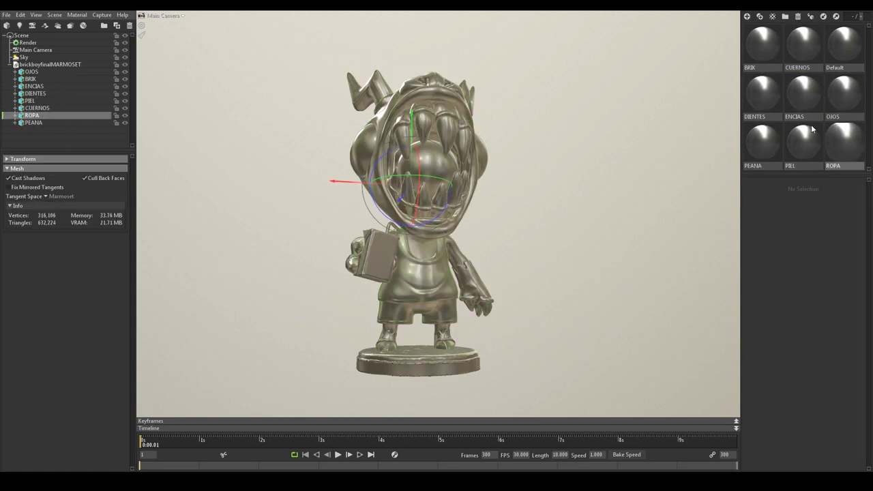
{"action": "left_click_drag", "start_coordinate": [762, 143], "coordinate": [418, 361]}
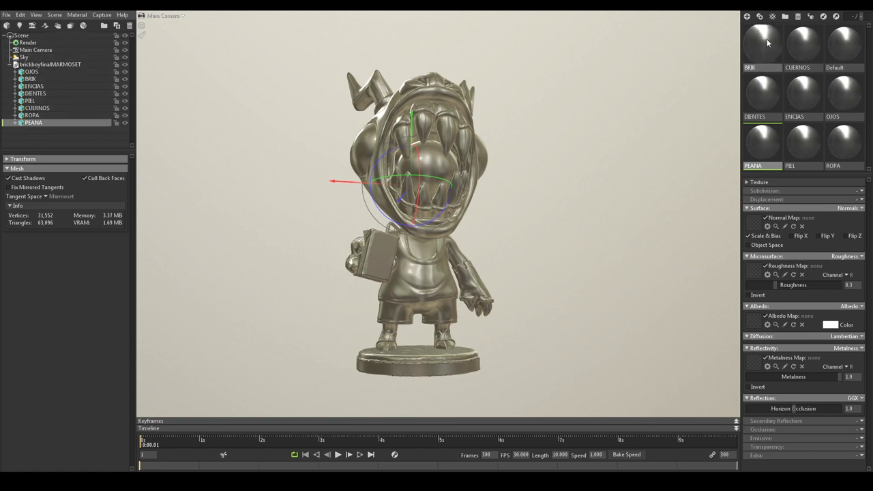
{"action": "left_click_drag", "start_coordinate": [586, 225], "coordinate": [723, 100]}
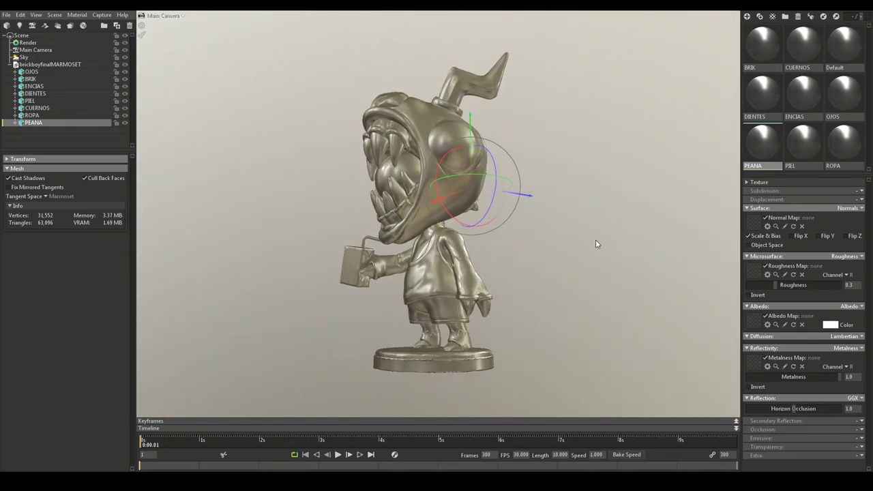
{"action": "left_click_drag", "start_coordinate": [547, 253], "coordinate": [667, 262]}
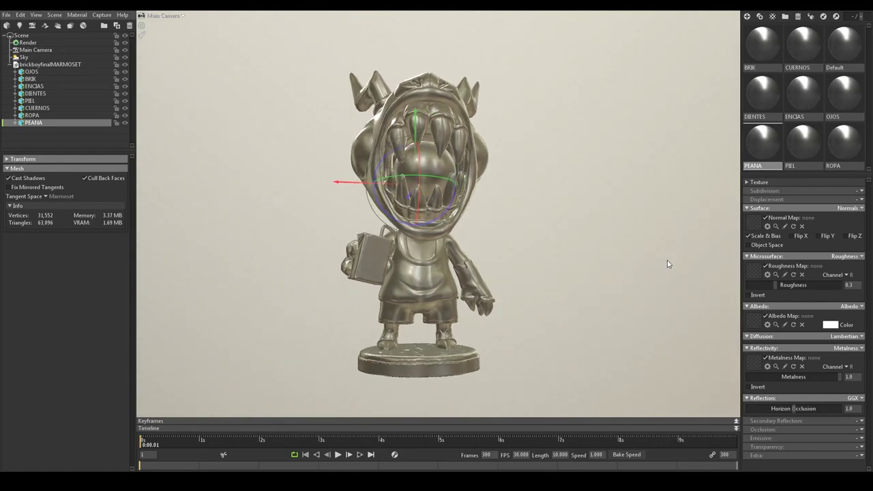
{"action": "left_click", "coordinate": [809, 151]}
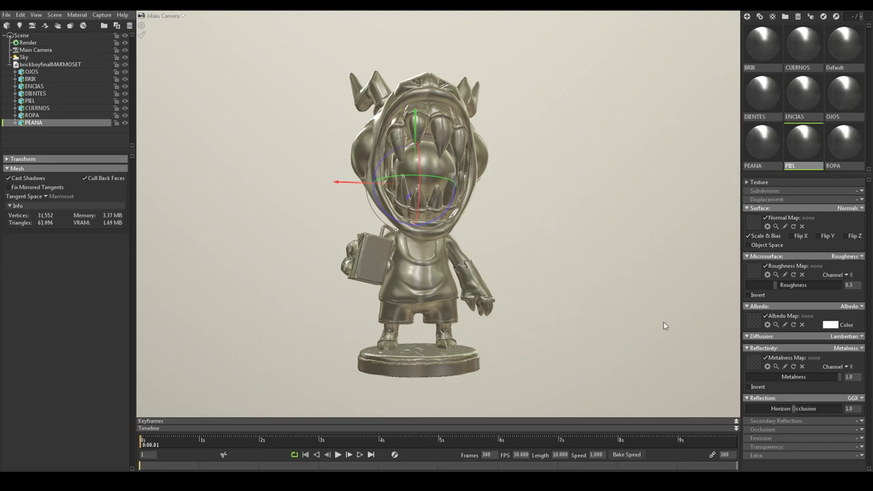
{"action": "mouse_move", "coordinate": [665, 326]}
{"action": "left_mouse_down"}
{"action": "mouse_move", "coordinate": [634, 325]}
{"action": "mouse_move", "coordinate": [680, 325]}
{"action": "left_mouse_up"}
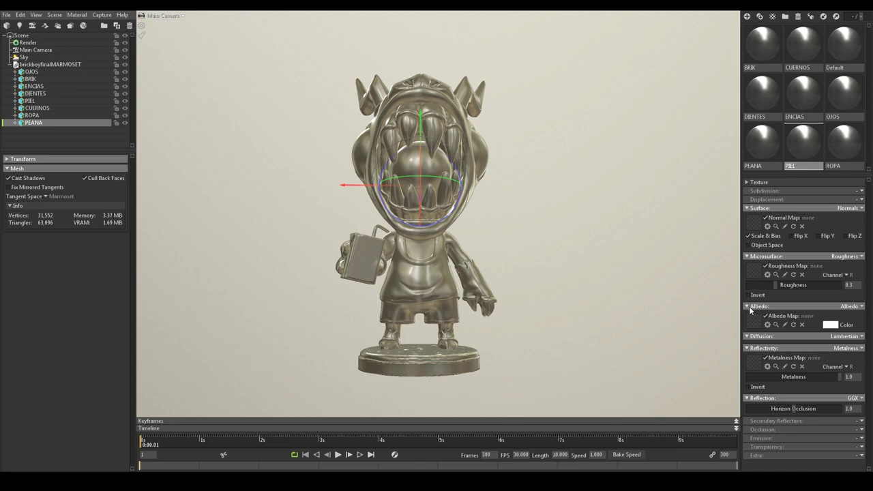
Switch the PIEL material's albedo to Vertex Color so the purple skin shows
{"action": "left_click", "coordinate": [861, 306]}
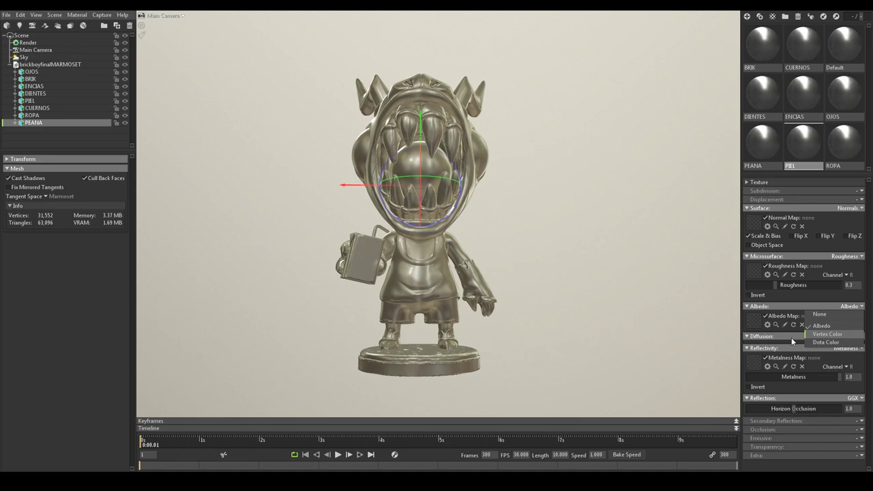
{"action": "left_click", "coordinate": [834, 334]}
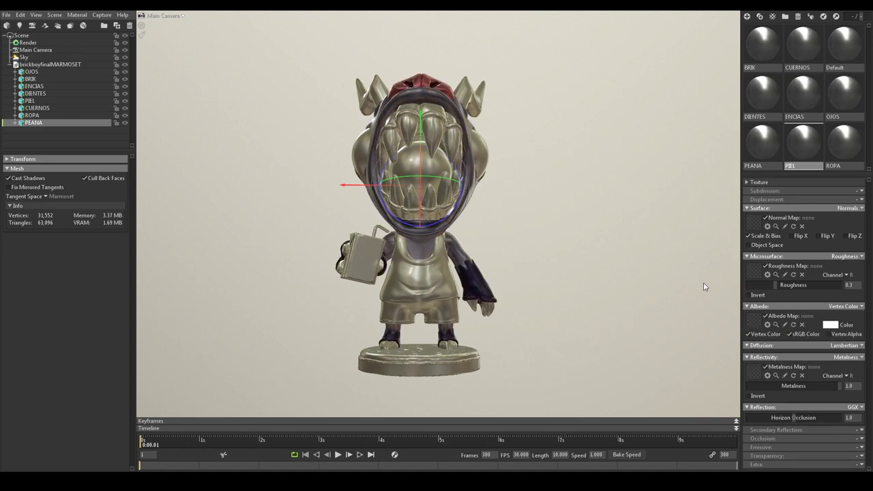
{"action": "left_click_drag", "start_coordinate": [694, 281], "coordinate": [144, 287]}
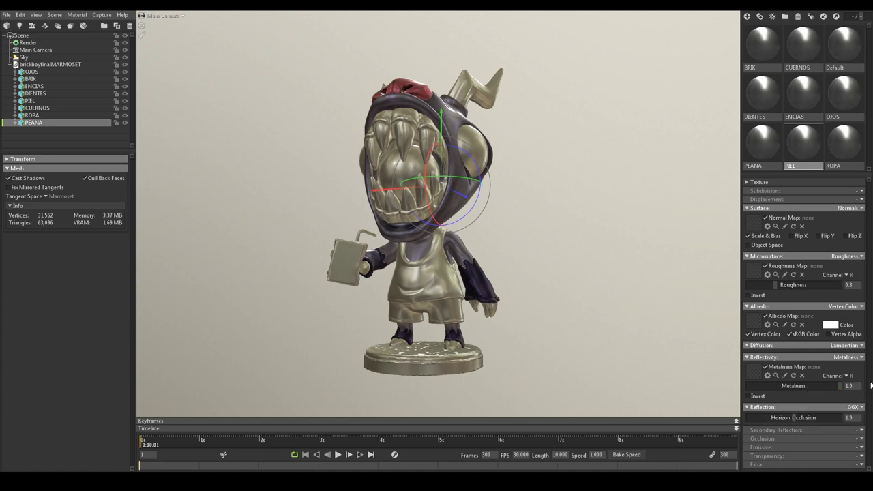
{"action": "left_click", "coordinate": [747, 346]}
{"action": "left_click", "coordinate": [748, 347]}
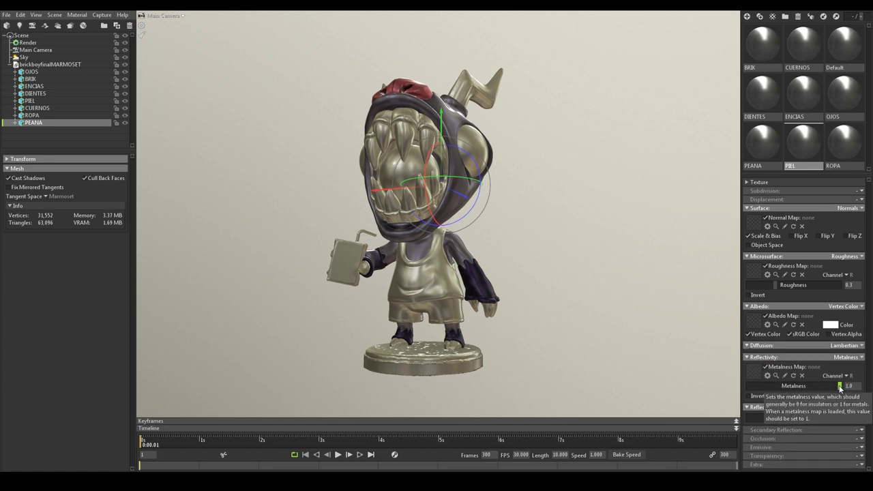
Set PIEL metalness to 0.0 and roughness to about 0.33 after testing other values
{"action": "mouse_move", "coordinate": [840, 387]}
{"action": "left_mouse_down"}
{"action": "mouse_move", "coordinate": [756, 386]}
{"action": "mouse_move", "coordinate": [822, 398]}
{"action": "mouse_move", "coordinate": [777, 394]}
{"action": "left_mouse_up"}
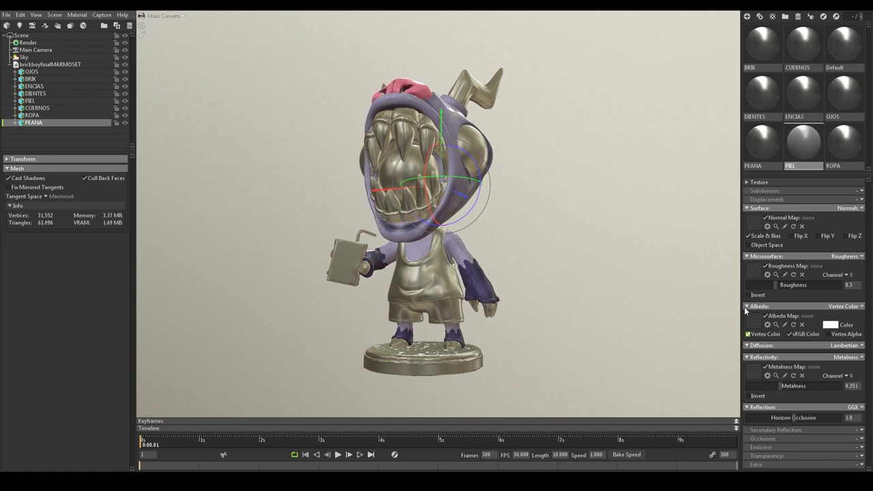
{"action": "mouse_move", "coordinate": [775, 286]}
{"action": "left_mouse_down"}
{"action": "mouse_move", "coordinate": [845, 285]}
{"action": "mouse_move", "coordinate": [742, 286]}
{"action": "left_mouse_up"}
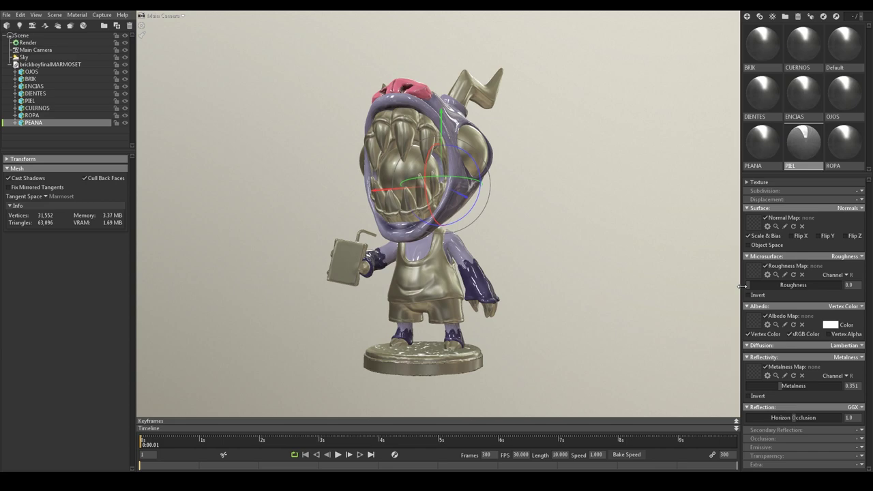
{"action": "left_click_drag", "start_coordinate": [742, 287], "coordinate": [854, 275]}
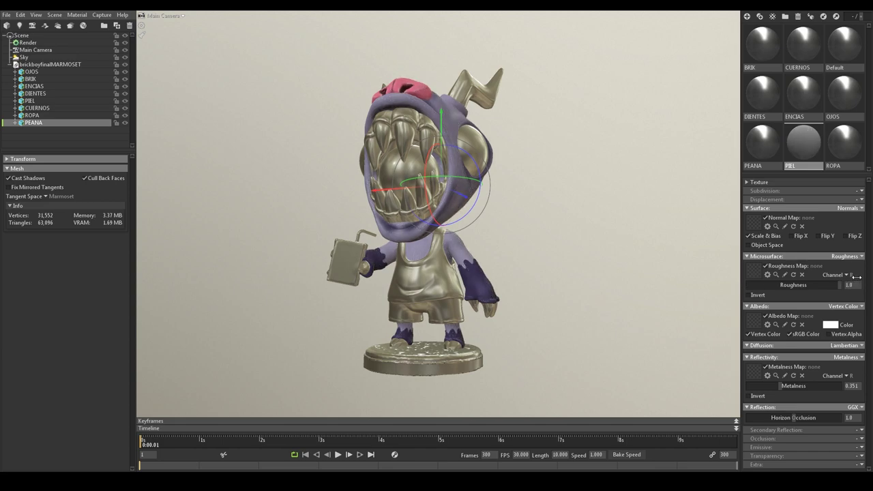
{"action": "left_click_drag", "start_coordinate": [856, 277], "coordinate": [670, 282]}
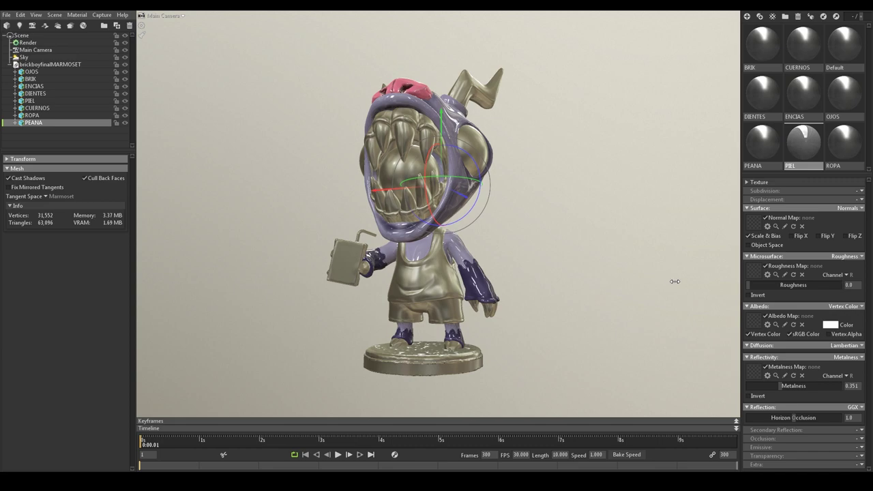
{"action": "left_click_drag", "start_coordinate": [675, 281], "coordinate": [814, 289]}
{"action": "left_click_drag", "start_coordinate": [784, 386], "coordinate": [716, 388]}
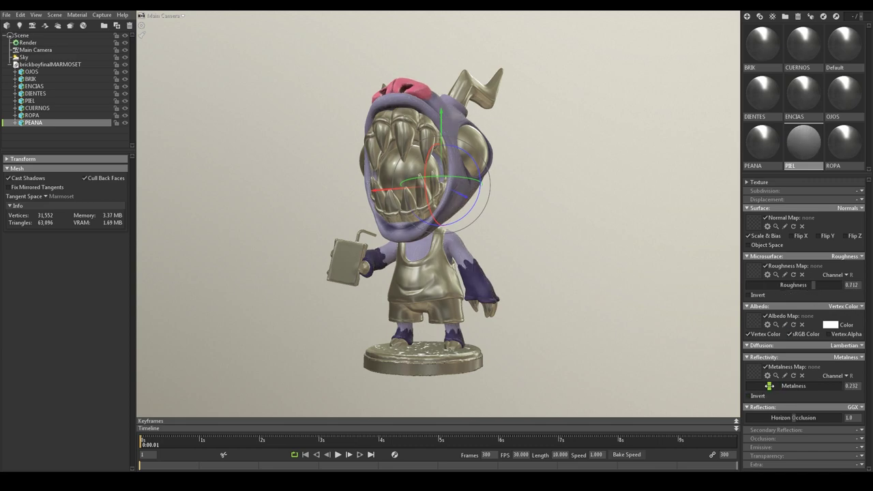
{"action": "left_click_drag", "start_coordinate": [800, 289], "coordinate": [777, 286]}
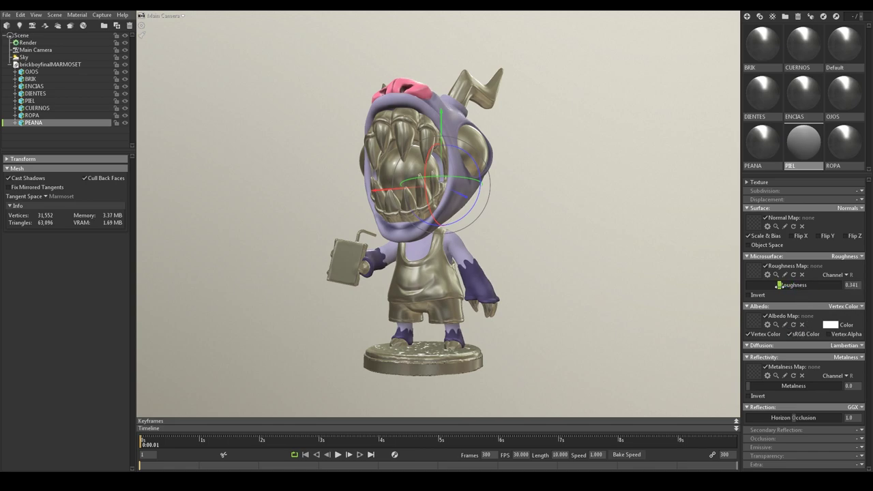
{"action": "mouse_move", "coordinate": [591, 267]}
{"action": "left_mouse_down"}
{"action": "mouse_move", "coordinate": [428, 266]}
{"action": "mouse_move", "coordinate": [353, 279]}
{"action": "mouse_move", "coordinate": [266, 261]}
{"action": "mouse_move", "coordinate": [149, 260]}
{"action": "mouse_move", "coordinate": [337, 289]}
{"action": "mouse_move", "coordinate": [651, 273]}
{"action": "mouse_move", "coordinate": [571, 270]}
{"action": "left_mouse_up"}
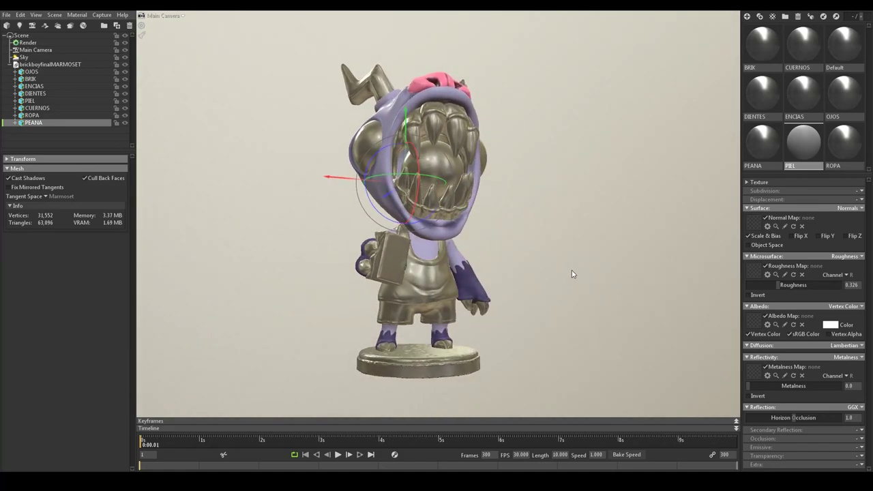
Give the OJOS material Vertex Color albedo, metalness 0.0 and roughness 0.0
{"action": "left_click", "coordinate": [845, 101]}
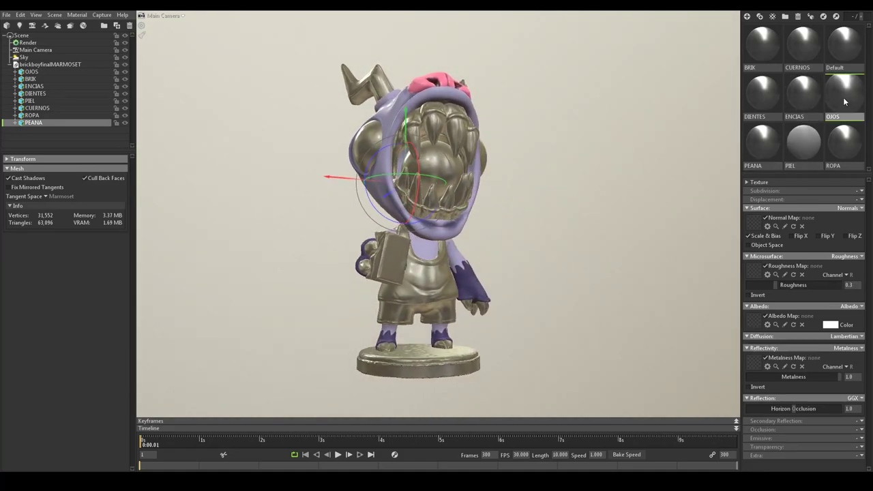
{"action": "left_click", "coordinate": [862, 306]}
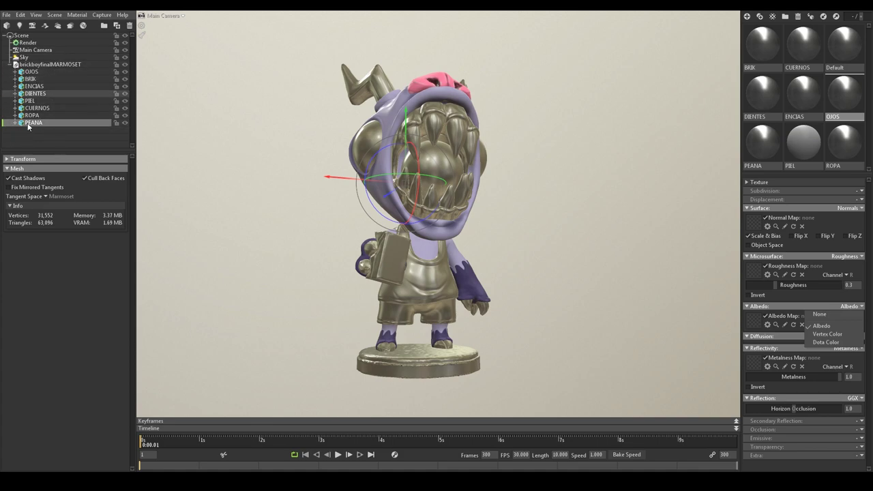
{"action": "left_click", "coordinate": [826, 337]}
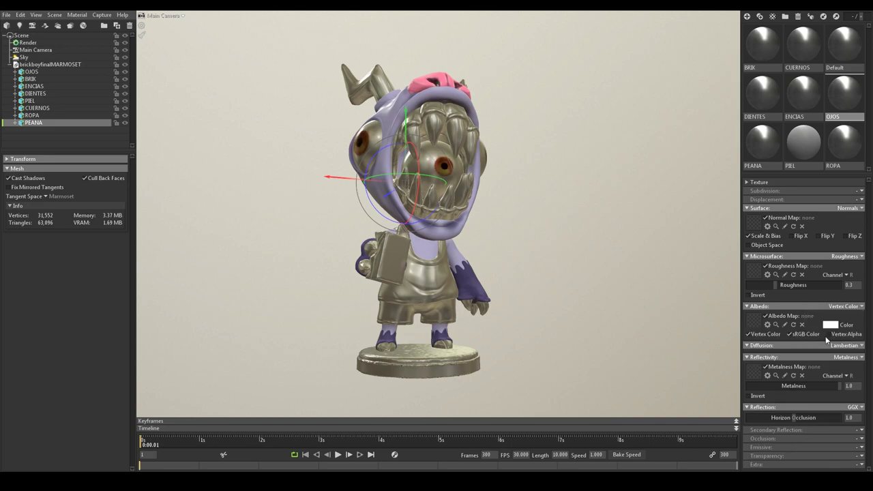
{"action": "mouse_move", "coordinate": [610, 242]}
{"action": "left_mouse_down"}
{"action": "mouse_move", "coordinate": [555, 262]}
{"action": "mouse_move", "coordinate": [525, 250]}
{"action": "mouse_move", "coordinate": [551, 253]}
{"action": "left_mouse_up"}
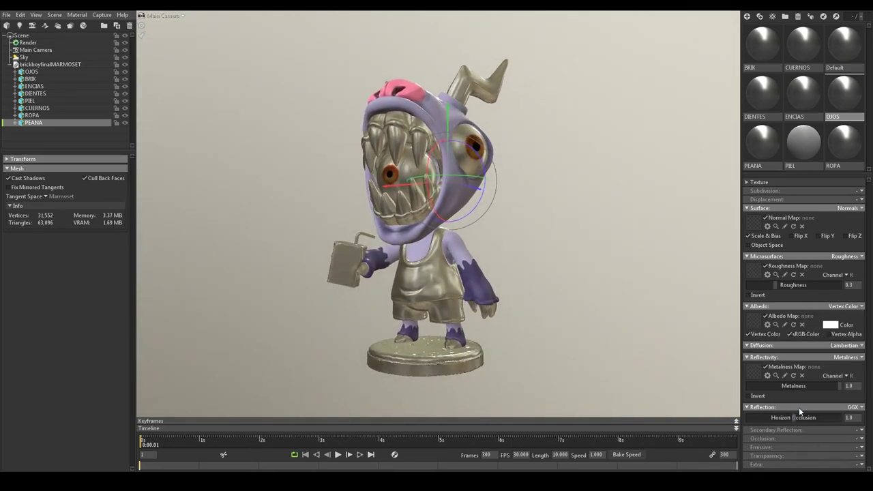
{"action": "left_click_drag", "start_coordinate": [797, 387], "coordinate": [730, 379]}
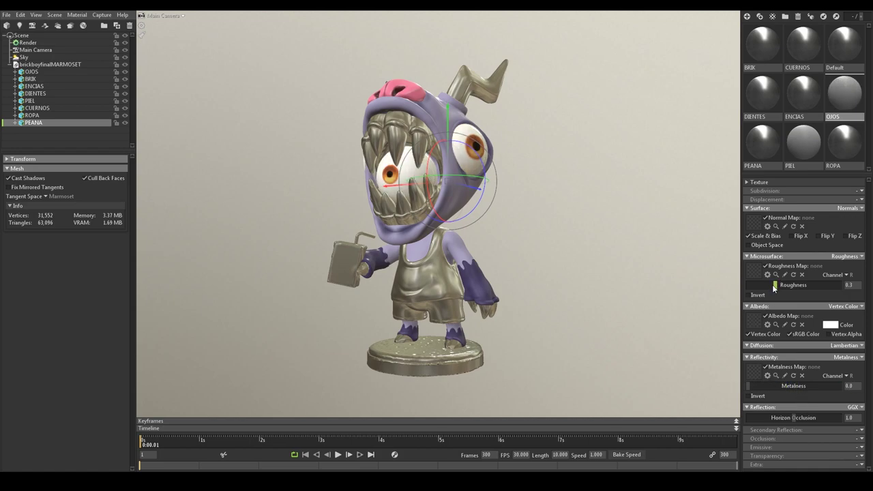
{"action": "left_click_drag", "start_coordinate": [775, 285], "coordinate": [730, 290]}
{"action": "mouse_move", "coordinate": [619, 325]}
{"action": "left_mouse_down"}
{"action": "mouse_move", "coordinate": [685, 331]}
{"action": "mouse_move", "coordinate": [685, 294]}
{"action": "mouse_move", "coordinate": [577, 318]}
{"action": "mouse_move", "coordinate": [570, 335]}
{"action": "mouse_move", "coordinate": [689, 357]}
{"action": "mouse_move", "coordinate": [648, 334]}
{"action": "mouse_move", "coordinate": [511, 348]}
{"action": "mouse_move", "coordinate": [698, 353]}
{"action": "left_mouse_up"}
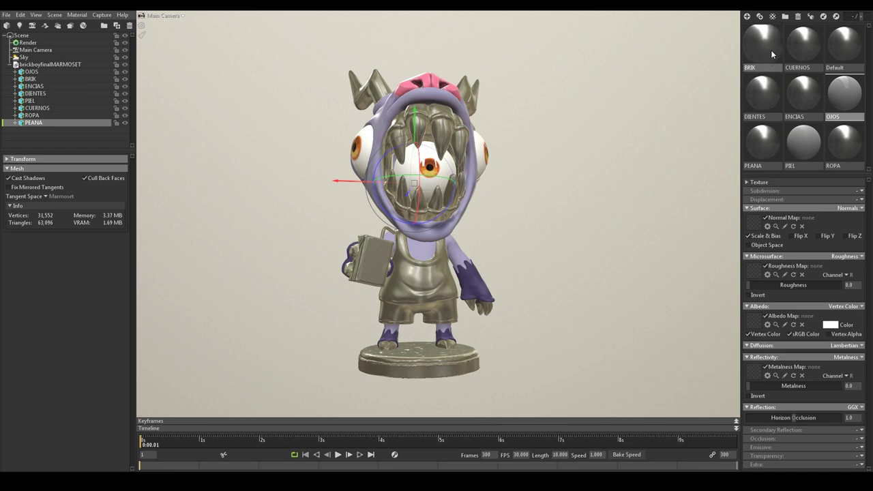
Switch the CUERNOS horn material's albedo to Vertex Color
{"action": "left_click", "coordinate": [811, 38]}
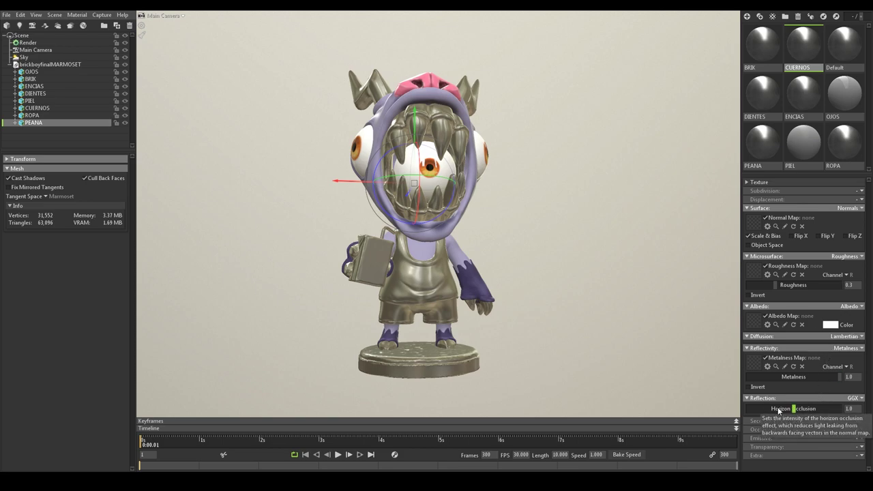
{"action": "left_click", "coordinate": [861, 307]}
{"action": "left_click", "coordinate": [827, 335]}
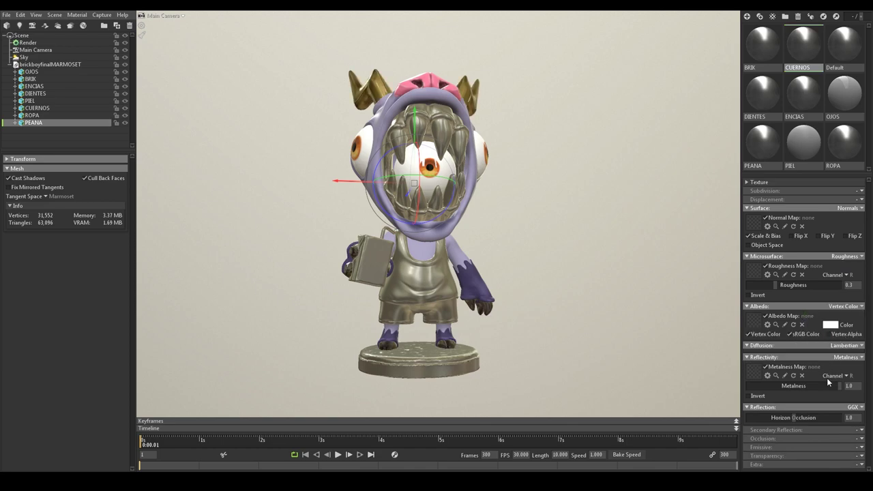
{"action": "left_click", "coordinate": [803, 94]}
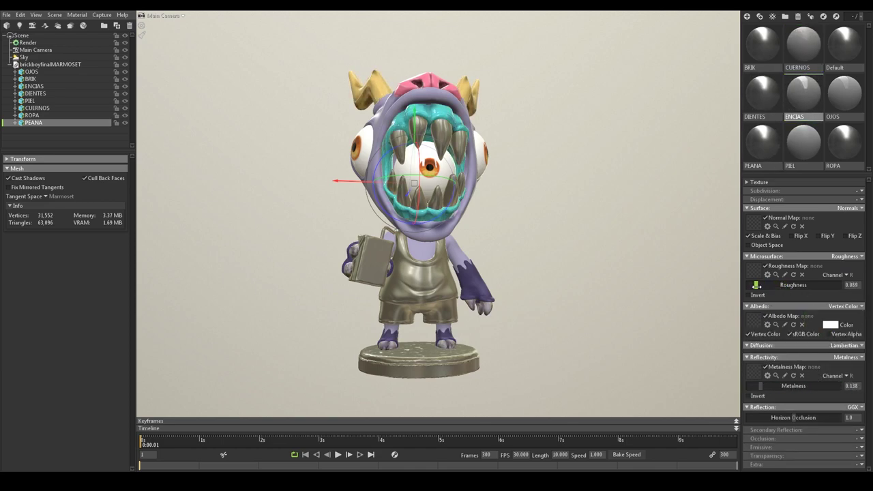
Give the PEANA pedestal material Vertex Color albedo, lower metalness and a roughness tweak
{"action": "left_click", "coordinate": [762, 145]}
{"action": "left_click", "coordinate": [844, 312]}
{"action": "left_click", "coordinate": [845, 334]}
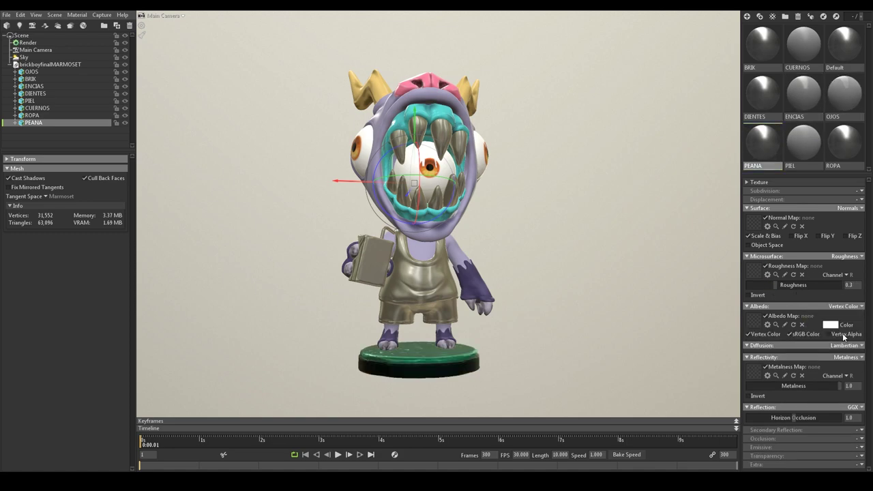
{"action": "left_click_drag", "start_coordinate": [846, 387], "coordinate": [762, 386]}
{"action": "left_click_drag", "start_coordinate": [777, 285], "coordinate": [782, 285]}
Give the ROPA clothing material Vertex Color albedo, no metalness and slightly adjusted roughness
{"action": "left_click", "coordinate": [840, 144]}
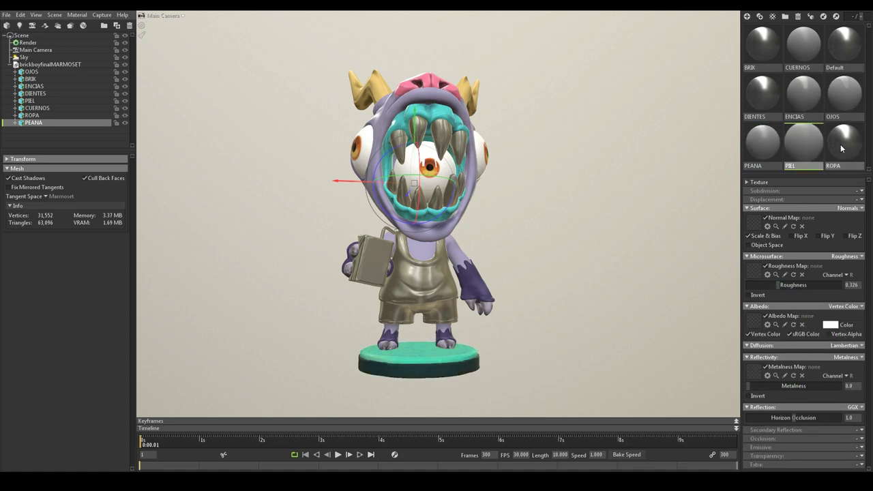
{"action": "left_click", "coordinate": [845, 306]}
{"action": "left_click", "coordinate": [844, 334]}
{"action": "left_click_drag", "start_coordinate": [802, 386], "coordinate": [723, 386]}
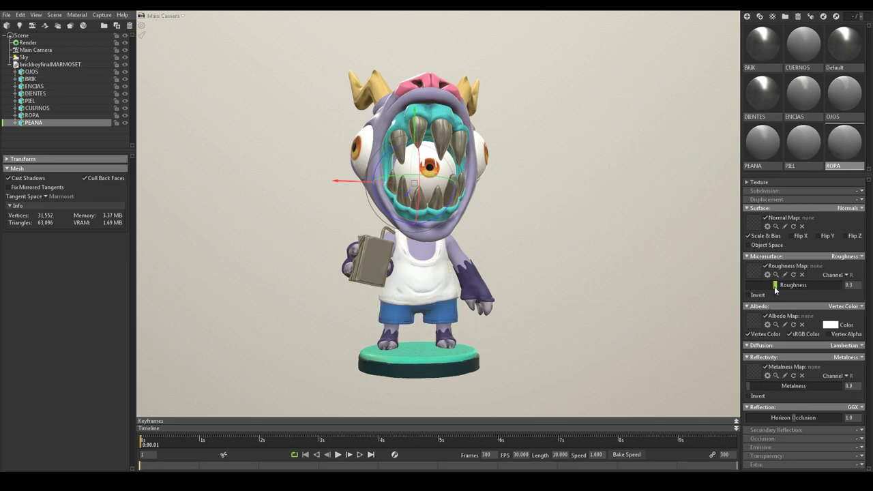
{"action": "left_click_drag", "start_coordinate": [775, 285], "coordinate": [782, 285]}
{"action": "mouse_move", "coordinate": [636, 304]}
{"action": "left_mouse_down"}
{"action": "mouse_move", "coordinate": [324, 288]}
{"action": "mouse_move", "coordinate": [639, 300]}
{"action": "left_mouse_up"}
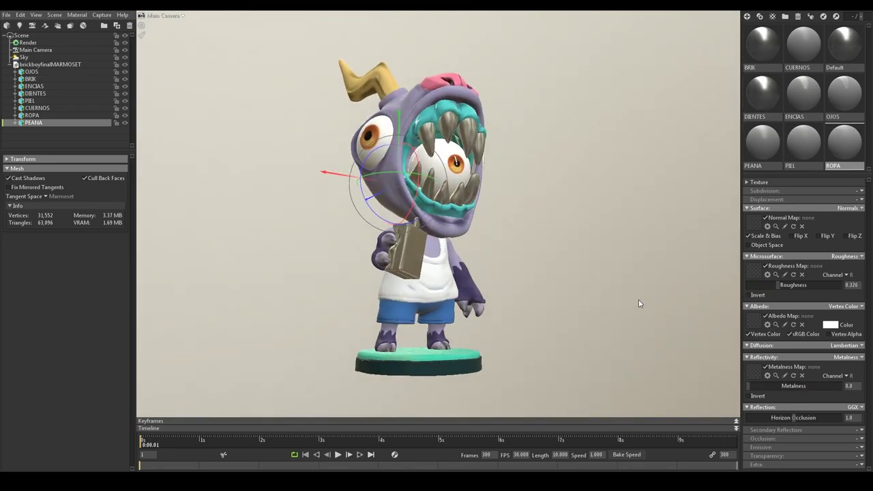
{"action": "left_click", "coordinate": [756, 84]}
Give DIENTES Vertex Color albedo, lower metalness and slightly higher roughness
{"action": "left_click", "coordinate": [846, 306]}
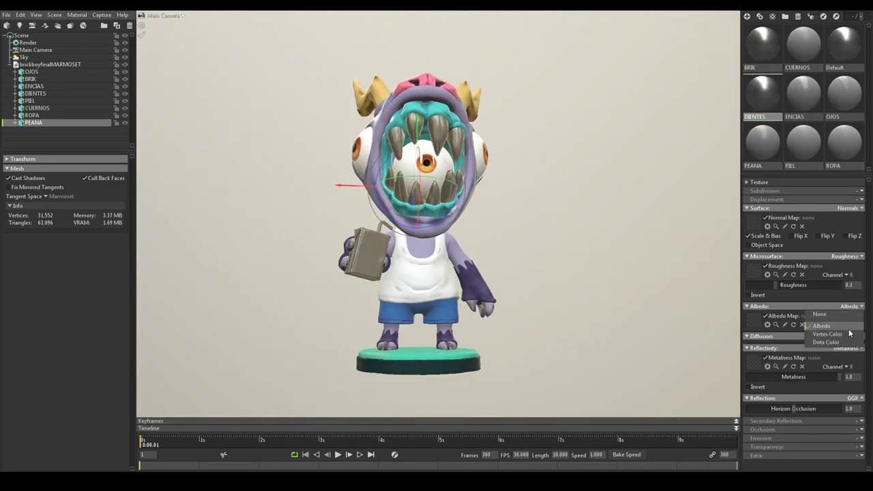
{"action": "left_click", "coordinate": [845, 334]}
{"action": "left_click_drag", "start_coordinate": [801, 386], "coordinate": [758, 386]}
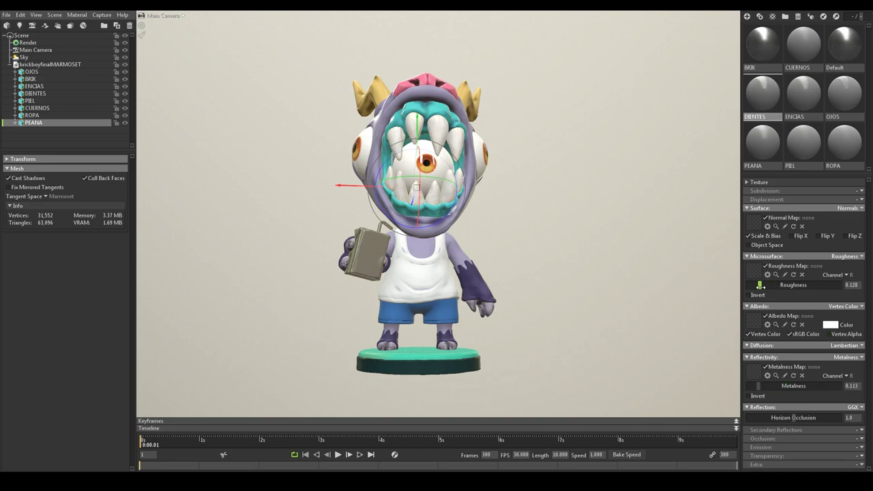
{"action": "left_click_drag", "start_coordinate": [764, 285], "coordinate": [784, 285]}
{"action": "mouse_move", "coordinate": [479, 283]}
{"action": "left_mouse_down"}
{"action": "mouse_move", "coordinate": [511, 306]}
{"action": "mouse_move", "coordinate": [606, 296]}
{"action": "left_mouse_up"}
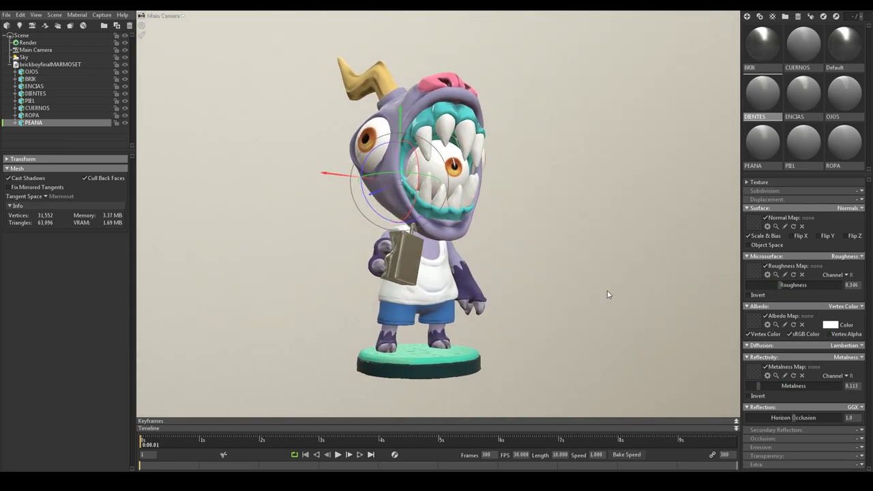
Give the BRIK juice box Vertex Color albedo, metalness 0.014 and roughness 0.371
{"action": "left_click", "coordinate": [762, 44]}
{"action": "left_click", "coordinate": [849, 307]}
{"action": "left_click", "coordinate": [827, 334]}
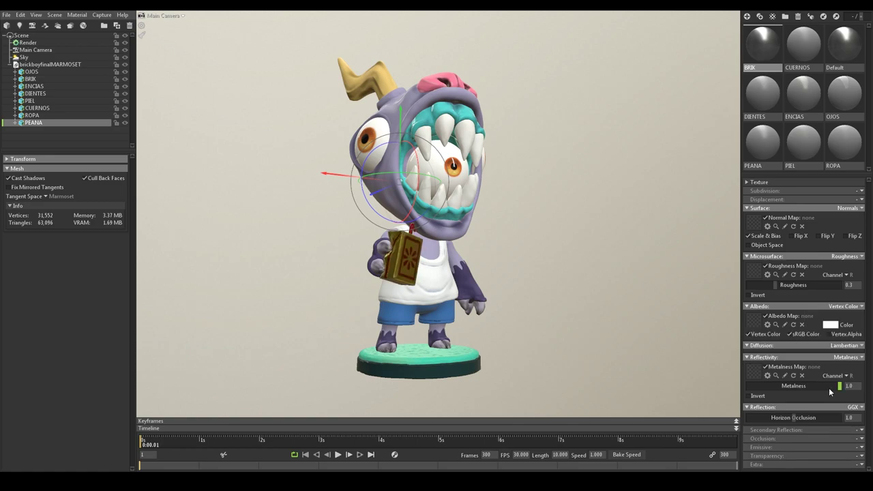
{"action": "mouse_move", "coordinate": [628, 323]}
{"action": "left_mouse_down"}
{"action": "mouse_move", "coordinate": [323, 308]}
{"action": "mouse_move", "coordinate": [469, 326]}
{"action": "mouse_move", "coordinate": [571, 308]}
{"action": "mouse_move", "coordinate": [635, 347]}
{"action": "mouse_move", "coordinate": [636, 288]}
{"action": "mouse_move", "coordinate": [562, 308]}
{"action": "mouse_move", "coordinate": [518, 335]}
{"action": "mouse_move", "coordinate": [592, 332]}
{"action": "mouse_move", "coordinate": [611, 326]}
{"action": "mouse_move", "coordinate": [526, 307]}
{"action": "mouse_move", "coordinate": [436, 324]}
{"action": "mouse_move", "coordinate": [553, 330]}
{"action": "left_mouse_up"}
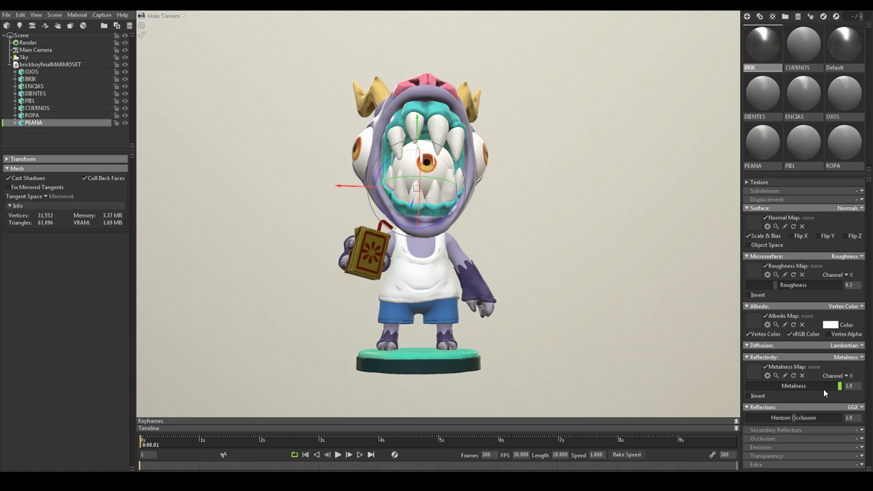
{"action": "left_click_drag", "start_coordinate": [824, 388], "coordinate": [750, 396]}
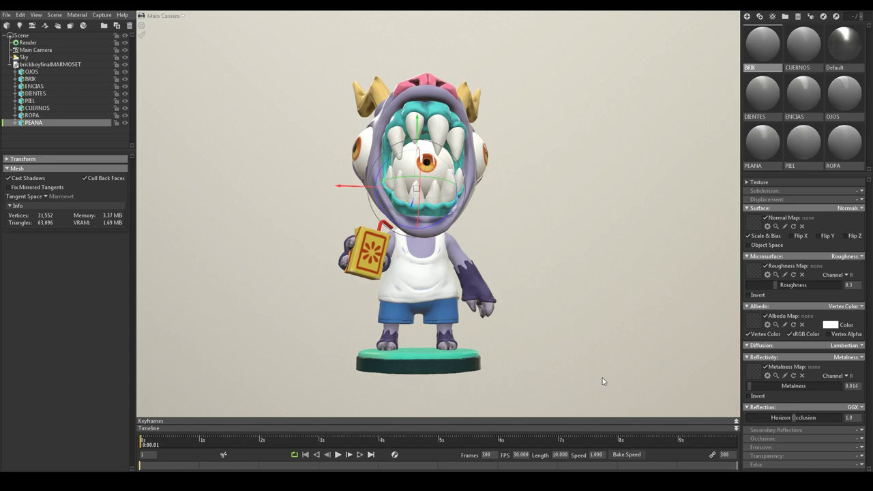
{"action": "mouse_move", "coordinate": [610, 260]}
{"action": "left_mouse_down"}
{"action": "mouse_move", "coordinate": [600, 306]}
{"action": "mouse_move", "coordinate": [641, 328]}
{"action": "mouse_move", "coordinate": [625, 305]}
{"action": "left_mouse_up"}
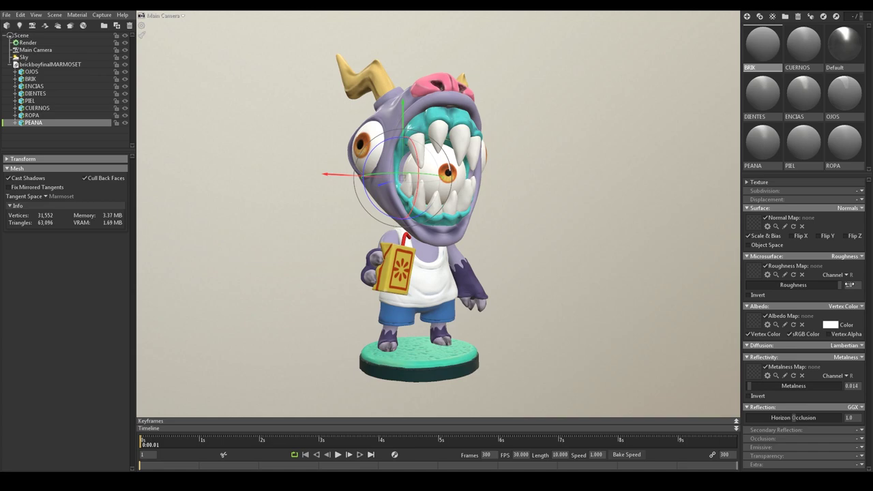
{"action": "left_click_drag", "start_coordinate": [849, 284], "coordinate": [787, 290]}
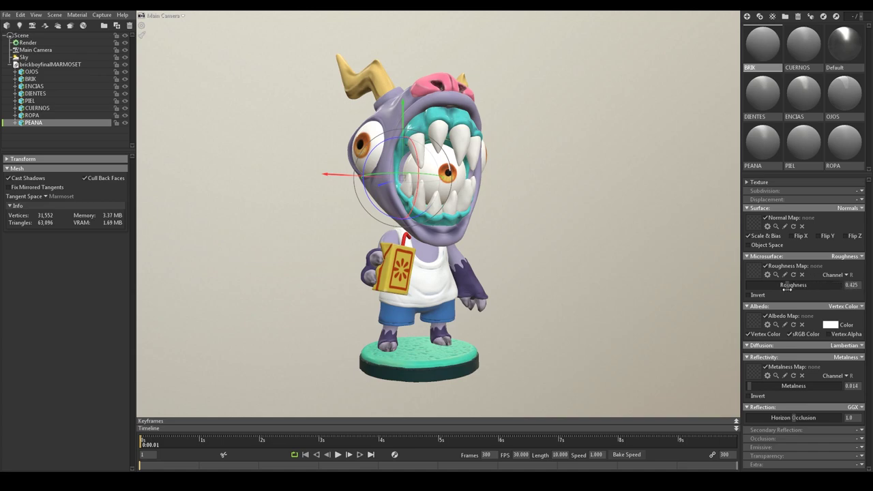
Lower the BRIK roughness to 0.252, then orbit around the finished monster
{"action": "left_click", "coordinate": [648, 328]}
{"action": "mouse_move", "coordinate": [630, 347]}
{"action": "left_mouse_down"}
{"action": "mouse_move", "coordinate": [517, 383]}
{"action": "mouse_move", "coordinate": [531, 333]}
{"action": "left_mouse_up"}
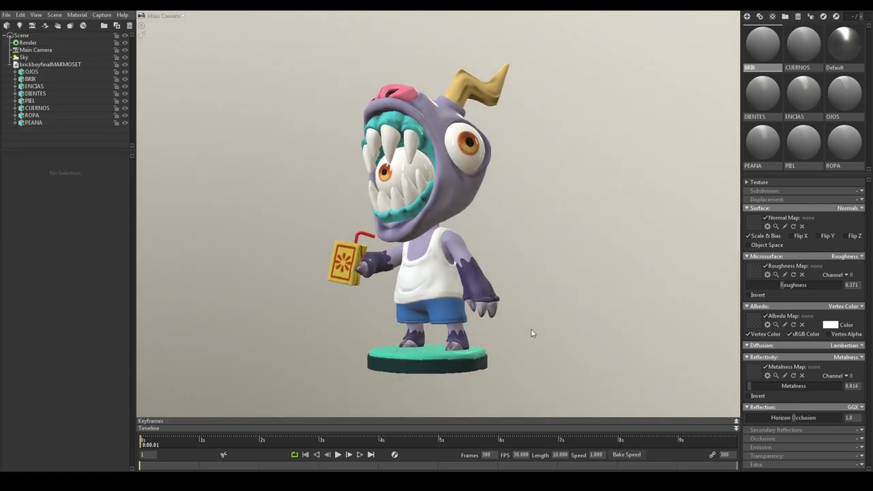
{"action": "left_click_drag", "start_coordinate": [783, 285], "coordinate": [768, 286]}
{"action": "mouse_move", "coordinate": [634, 328]}
{"action": "left_mouse_down"}
{"action": "mouse_move", "coordinate": [669, 351]}
{"action": "mouse_move", "coordinate": [727, 355]}
{"action": "mouse_move", "coordinate": [671, 325]}
{"action": "mouse_move", "coordinate": [600, 318]}
{"action": "mouse_move", "coordinate": [546, 334]}
{"action": "mouse_move", "coordinate": [583, 353]}
{"action": "mouse_move", "coordinate": [687, 348]}
{"action": "left_mouse_up"}
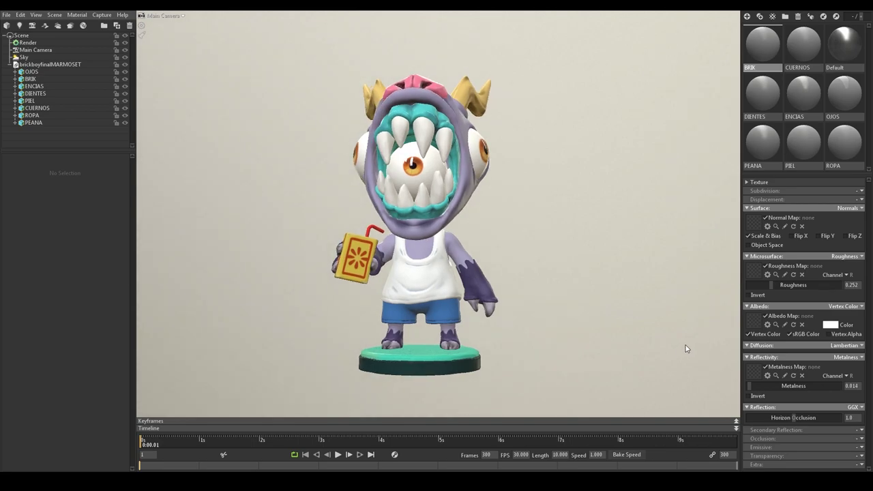
{"action": "scroll", "coordinate": [601, 334], "scroll_direction": "down", "scroll_amount": 3}
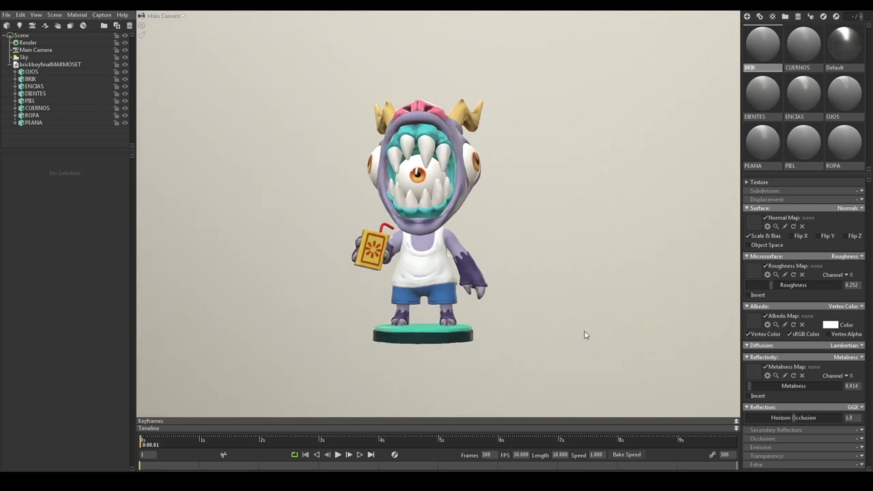
{"action": "mouse_move", "coordinate": [585, 335]}
{"action": "left_mouse_down"}
{"action": "mouse_move", "coordinate": [193, 326]}
{"action": "mouse_move", "coordinate": [164, 339]}
{"action": "mouse_move", "coordinate": [308, 359]}
{"action": "mouse_move", "coordinate": [564, 334]}
{"action": "mouse_move", "coordinate": [745, 358]}
{"action": "mouse_move", "coordinate": [580, 346]}
{"action": "mouse_move", "coordinate": [492, 353]}
{"action": "mouse_move", "coordinate": [563, 353]}
{"action": "left_mouse_up"}
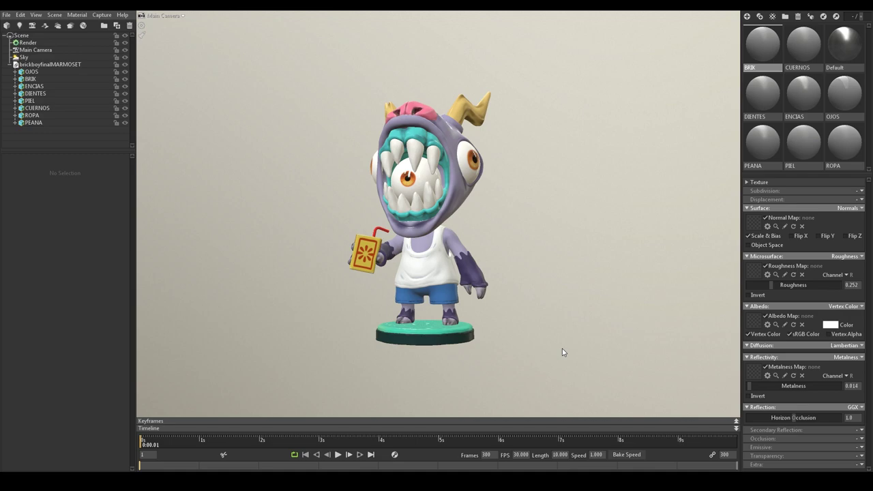
{"action": "mouse_move", "coordinate": [529, 274]}
{"action": "left_mouse_down"}
{"action": "mouse_move", "coordinate": [571, 282]}
{"action": "mouse_move", "coordinate": [645, 270]}
{"action": "mouse_move", "coordinate": [604, 245]}
{"action": "mouse_move", "coordinate": [267, 234]}
{"action": "mouse_move", "coordinate": [694, 243]}
{"action": "left_mouse_up"}
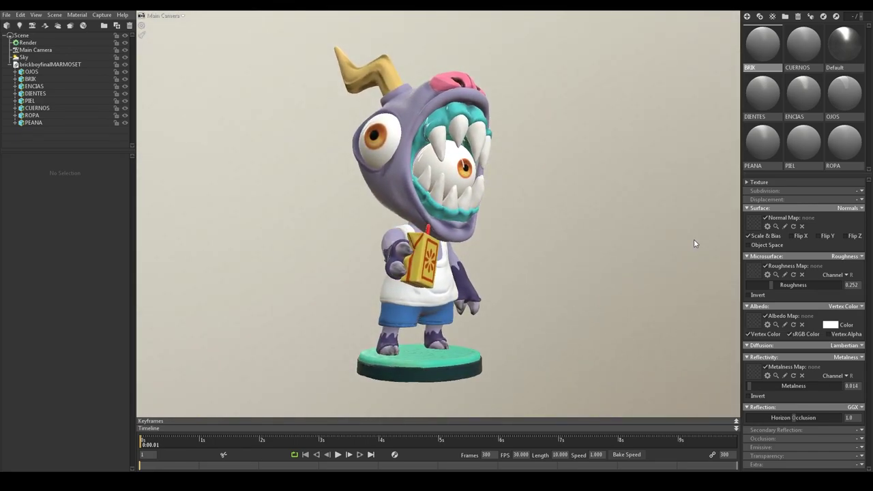